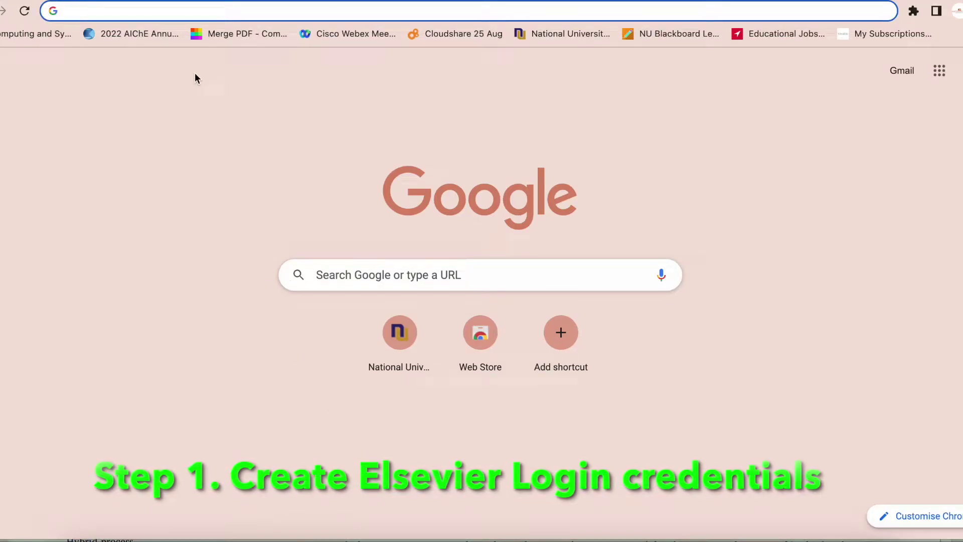
Search Google for 'elsevier' and go to the Elsevier homepage
type("elsevier")
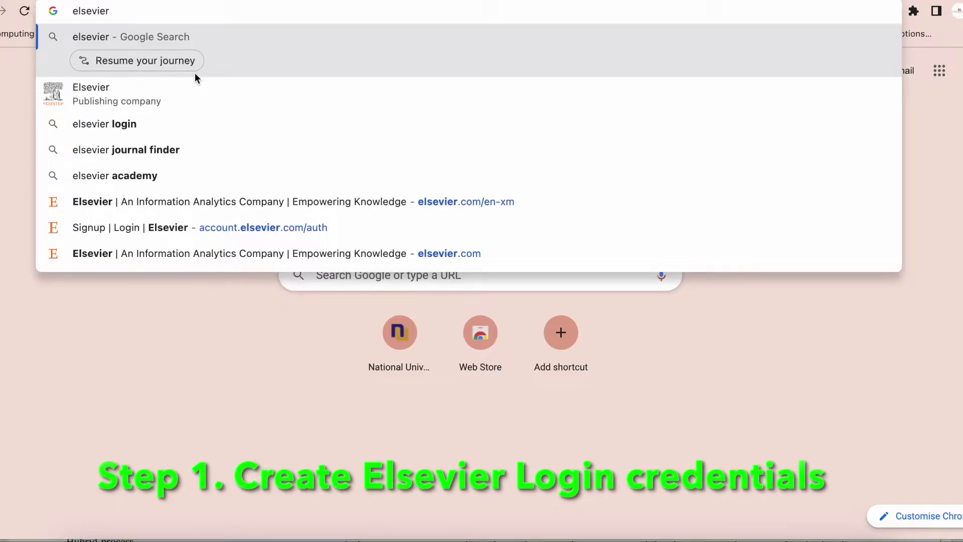
key("Return")
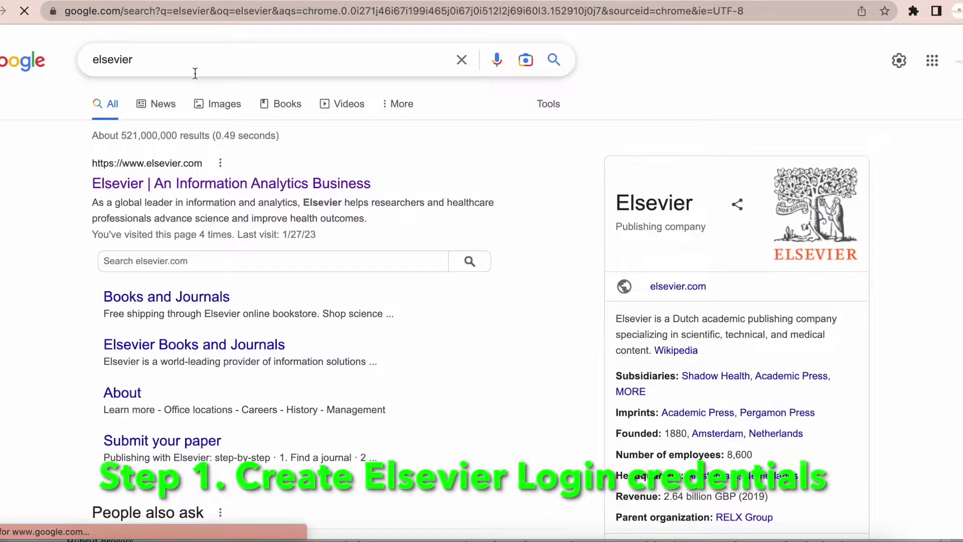
left_click(167, 194)
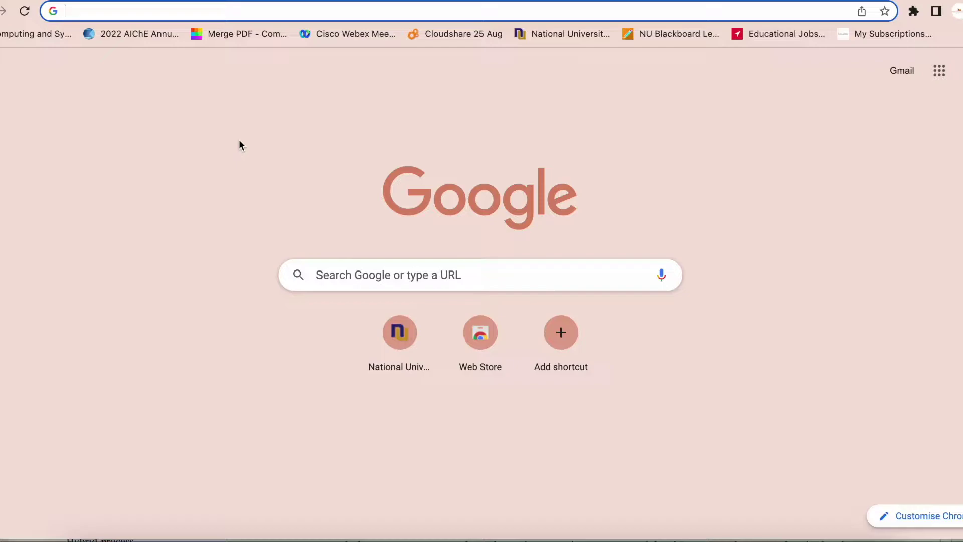
Search Google for 'mendeley reference manager for desktop'
type("mendley")
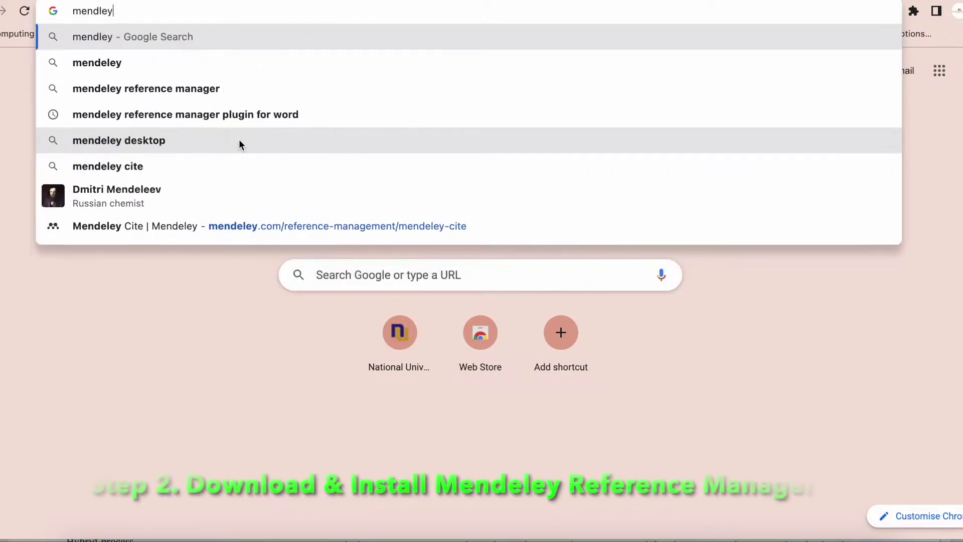
type(" refe")
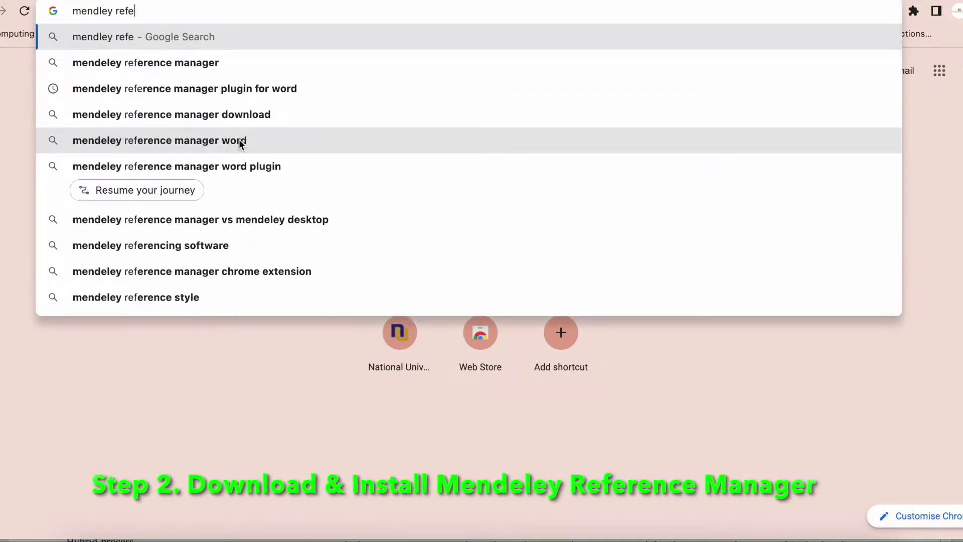
type("rn")
key("BackSpace")
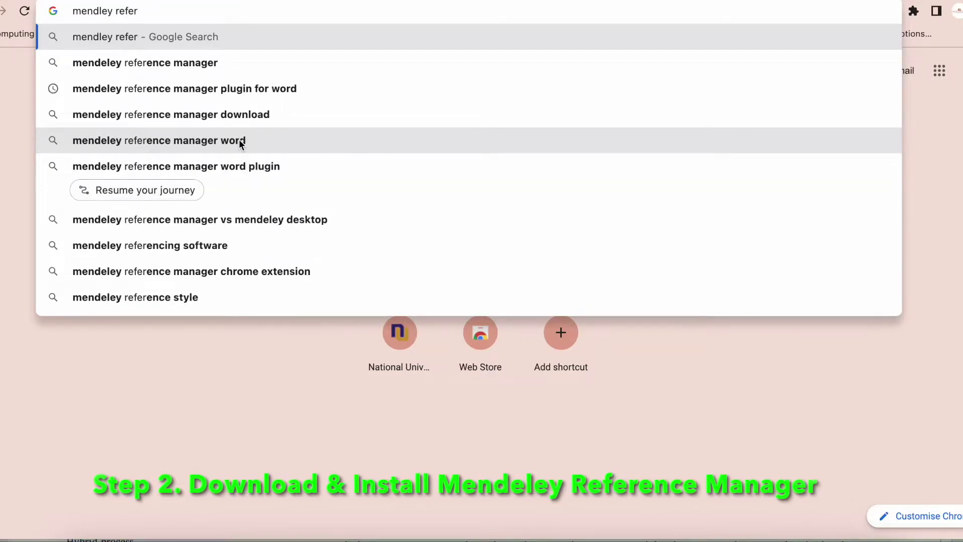
type("ence mana")
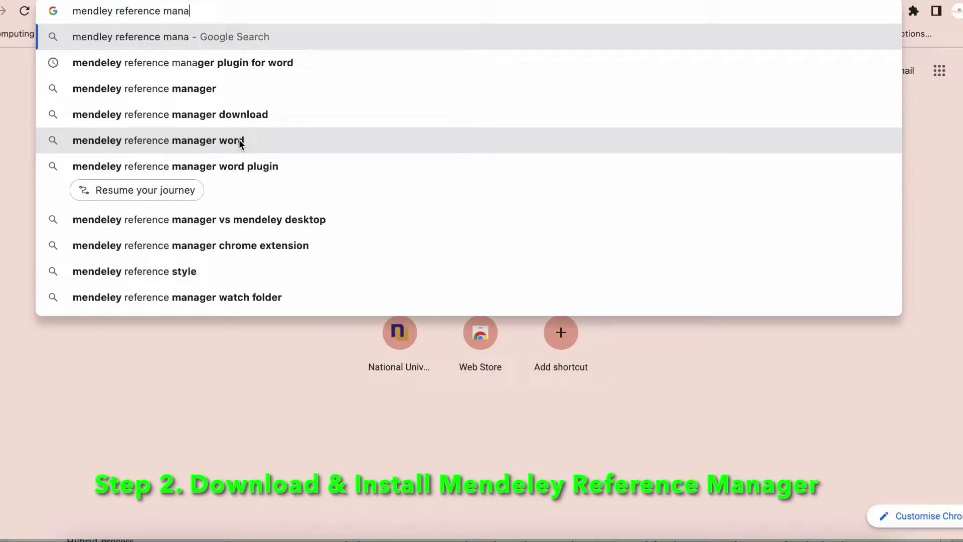
type("ger d")
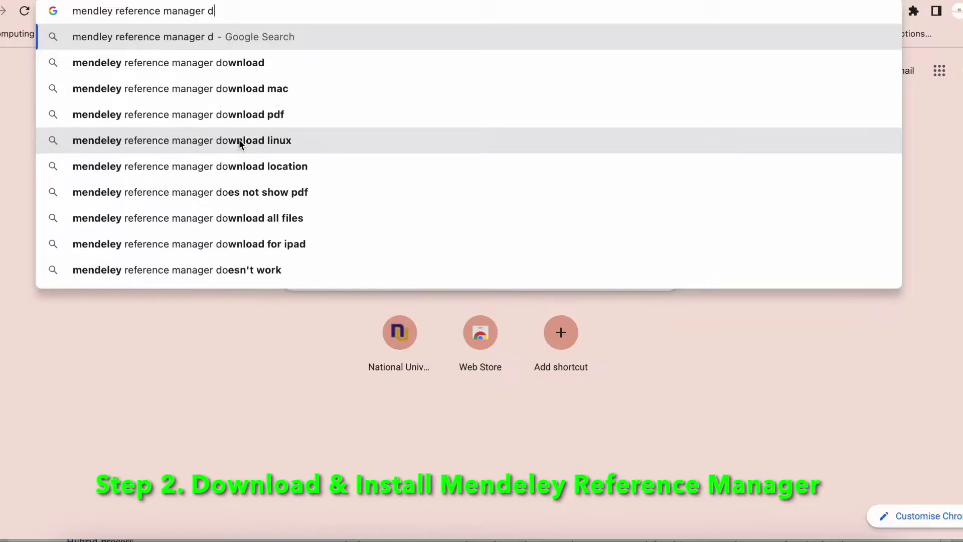
key("BackSpace")
type("for de")
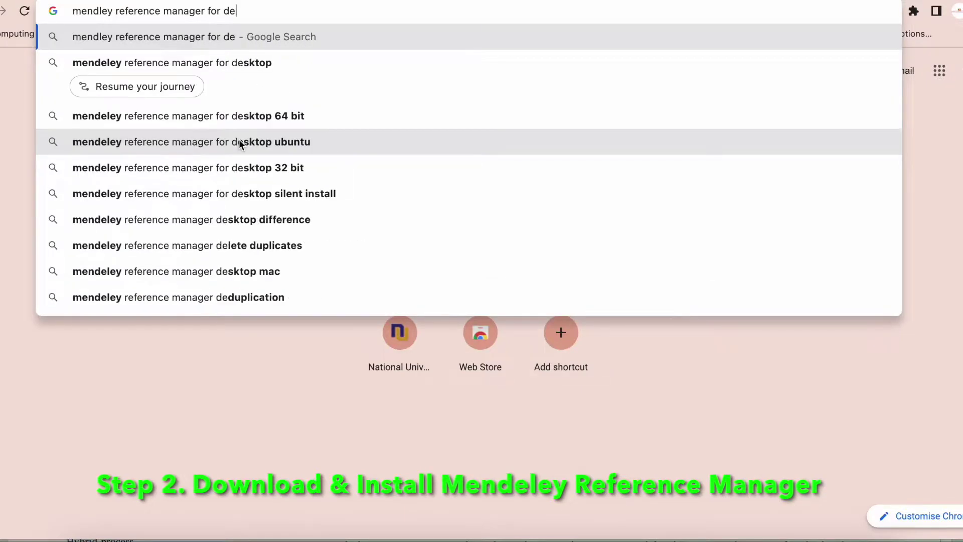
type("sktop")
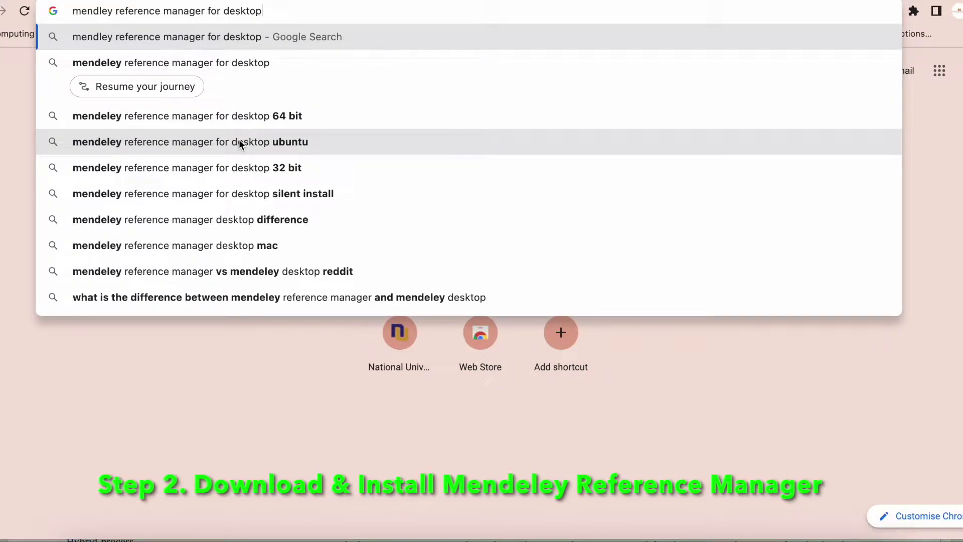
key("Return")
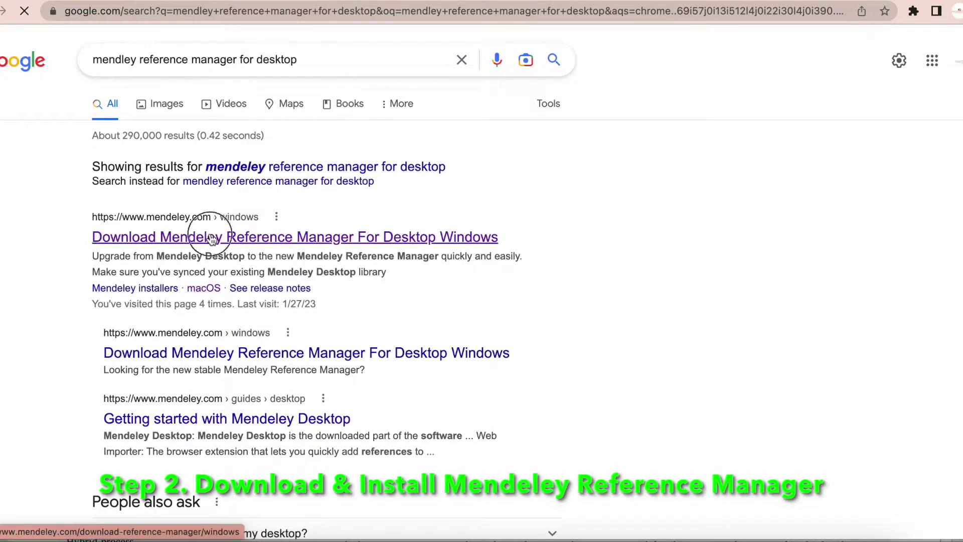
left_click(210, 238)
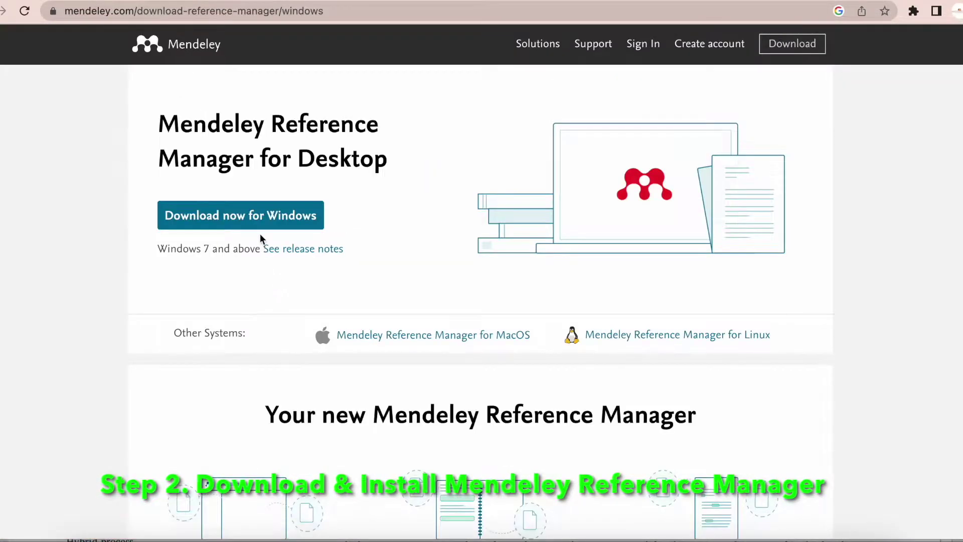
left_click(255, 225)
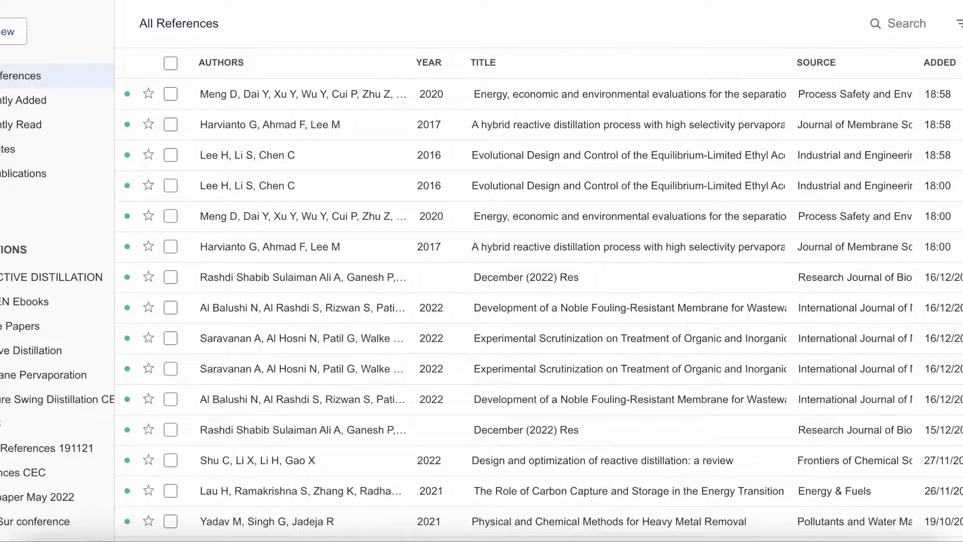
left_click(1, 36)
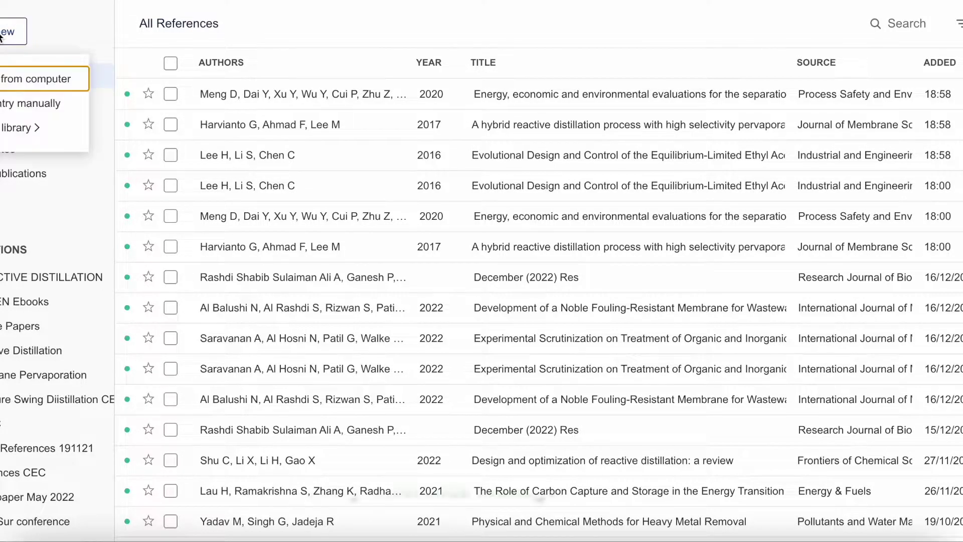
Import the three sample reference PDFs from the computer into the Mendeley library
left_click(10, 86)
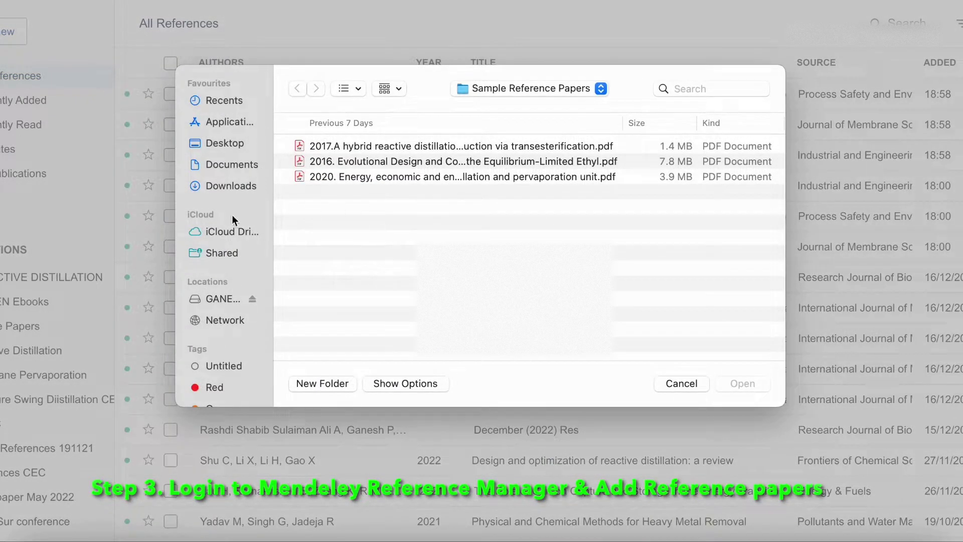
mouse_move(446, 236)
left_mouse_down()
mouse_move(593, 166)
mouse_move(590, 150)
left_mouse_up()
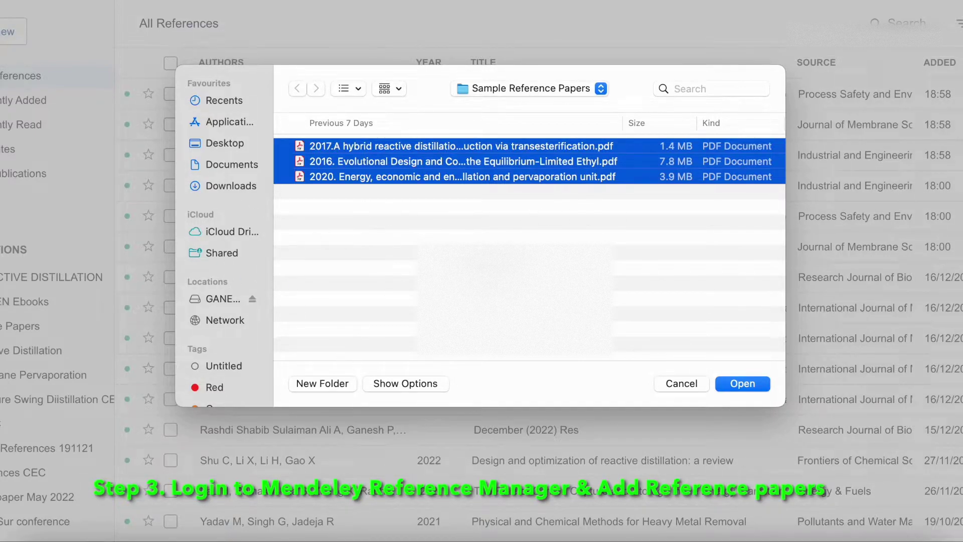
left_click(744, 385)
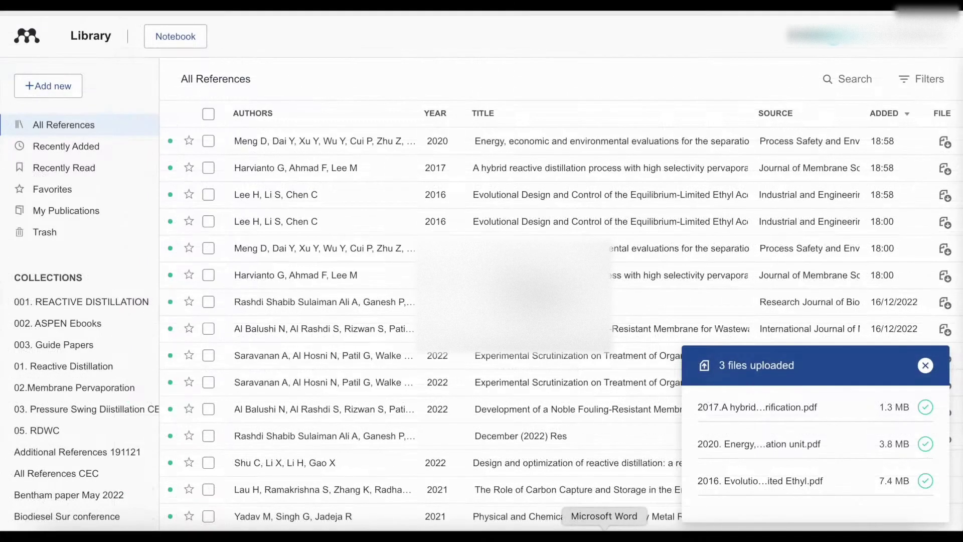
left_click(605, 534)
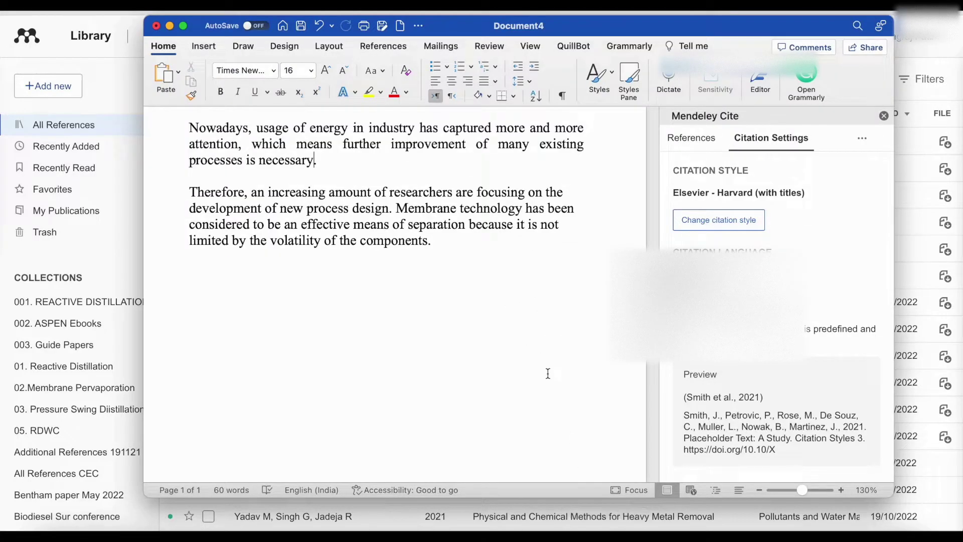
Put the cursor after 'necessary' in paragraph one and open Mendeley Cite from References
scroll(529, 374, "up", 3)
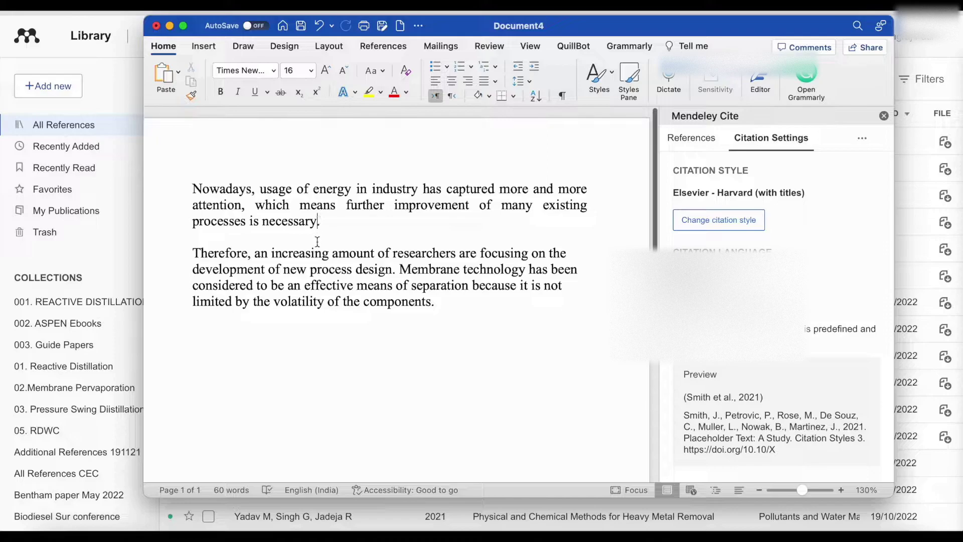
left_click_drag(191, 193, 329, 221)
left_click(326, 222)
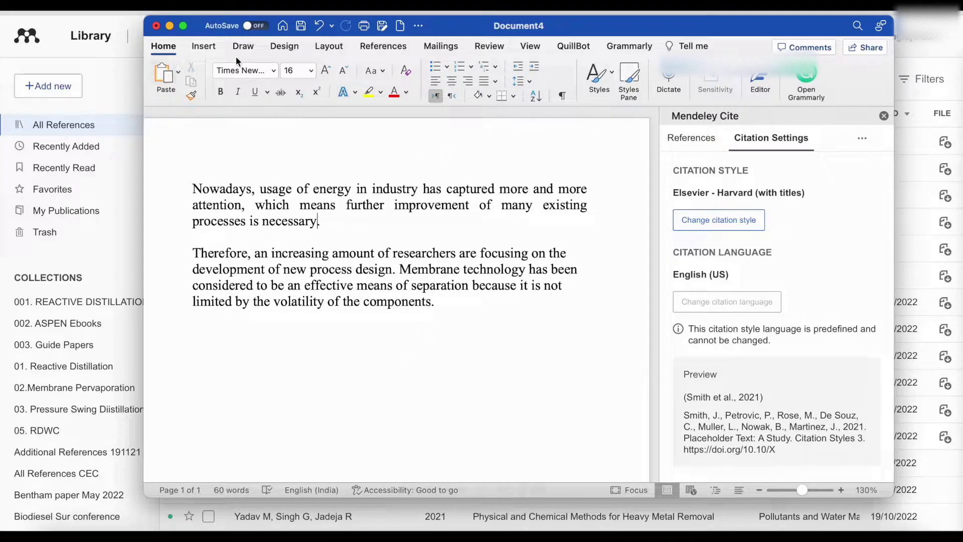
left_click(377, 48)
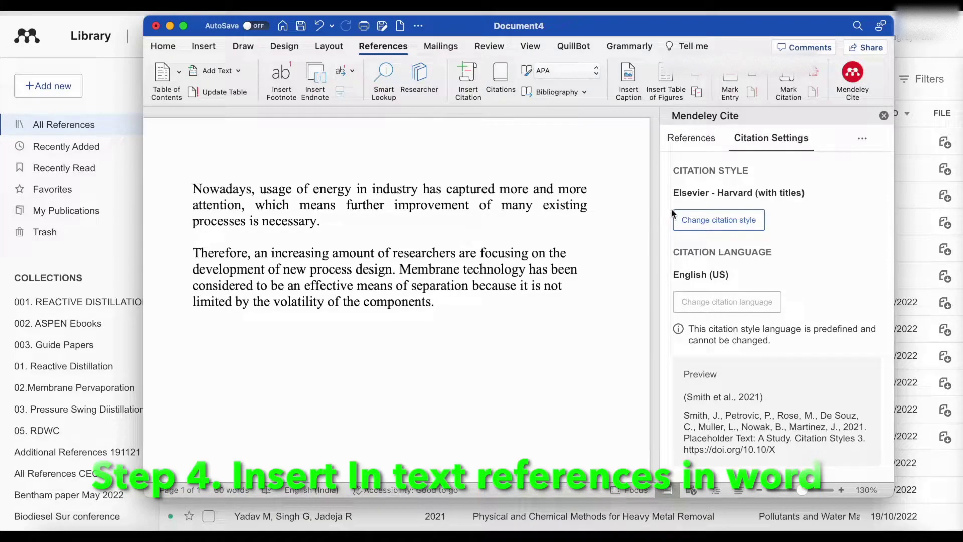
left_click(707, 221)
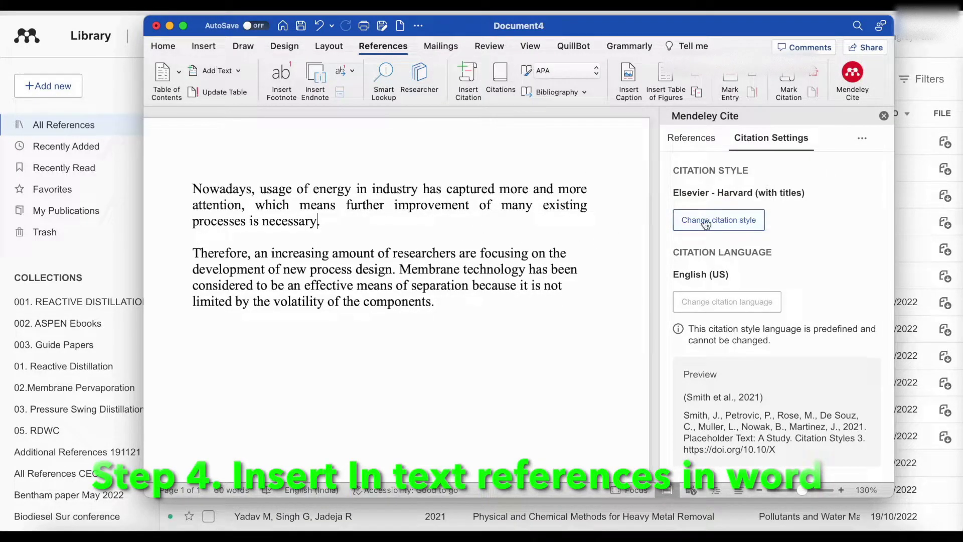
left_click(847, 85)
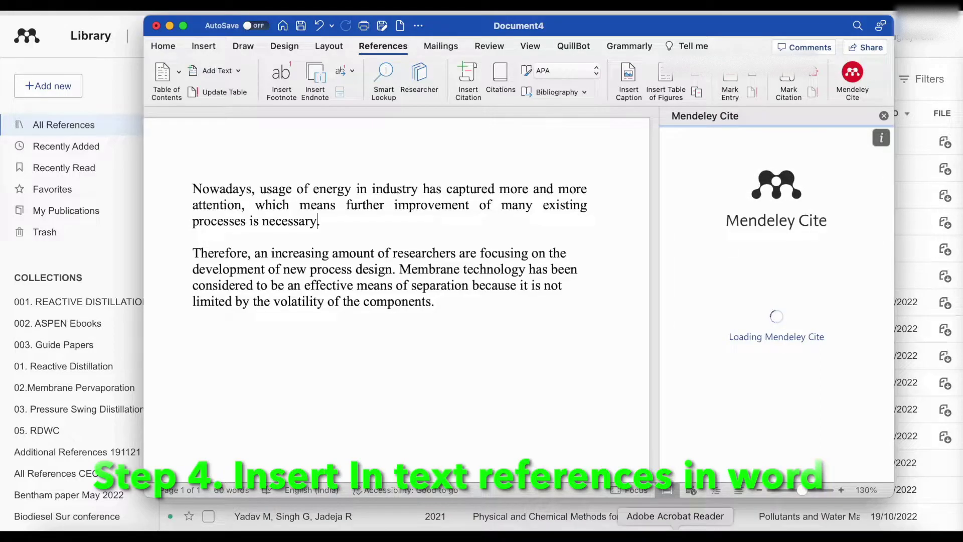
Search Mendeley Cite by the 2016 Evolutional Design title and insert (Lee et al., 2016)
left_click(675, 533)
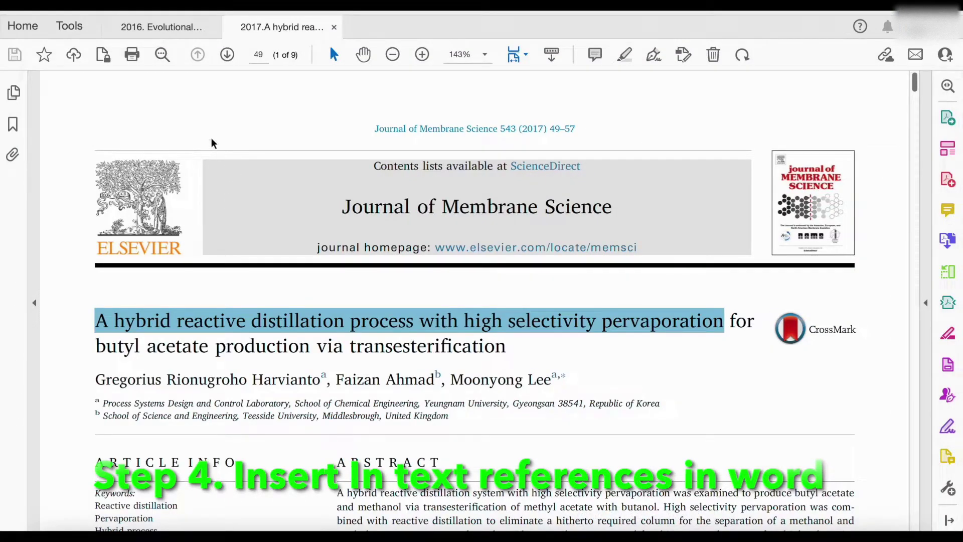
left_click(153, 31)
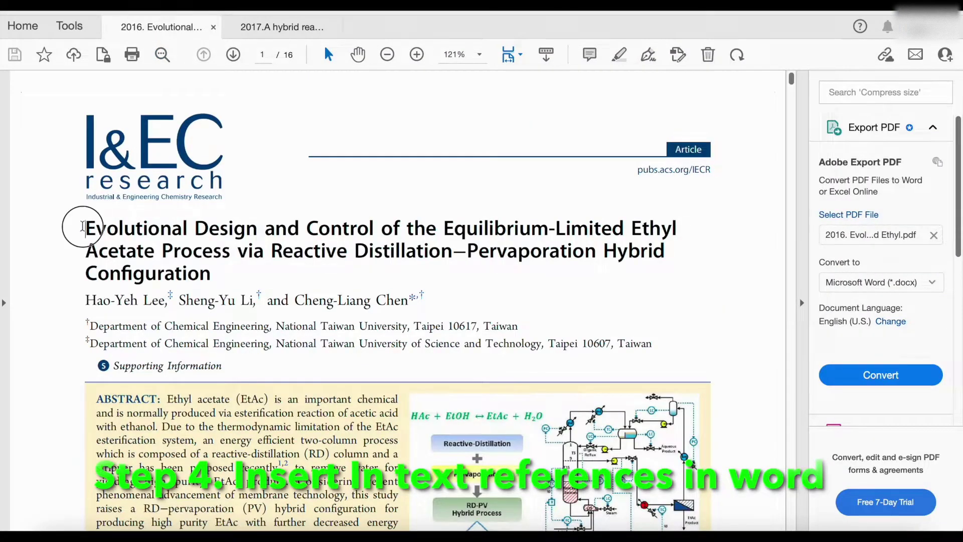
left_click_drag(79, 226, 504, 228)
key("super+c")
key("super+Tab")
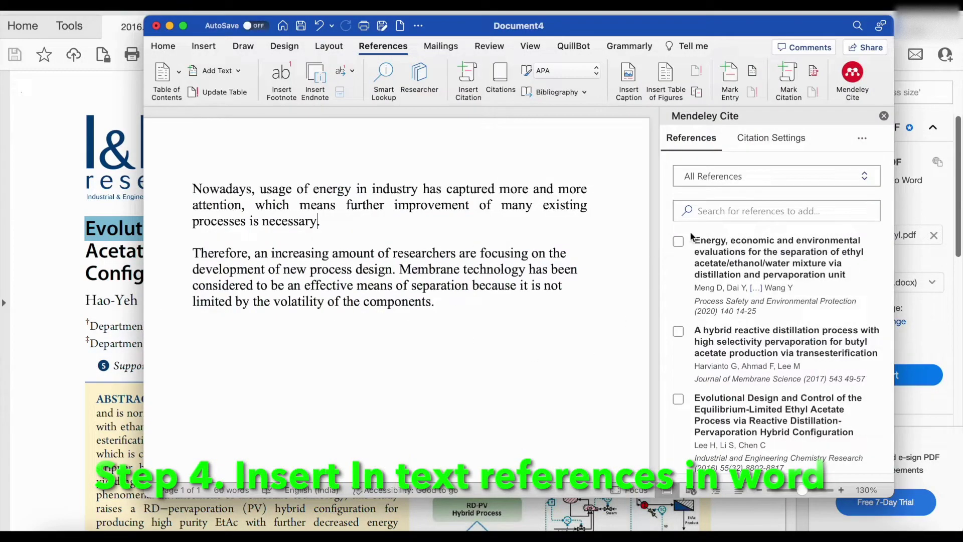
left_click(717, 211)
key("super+v")
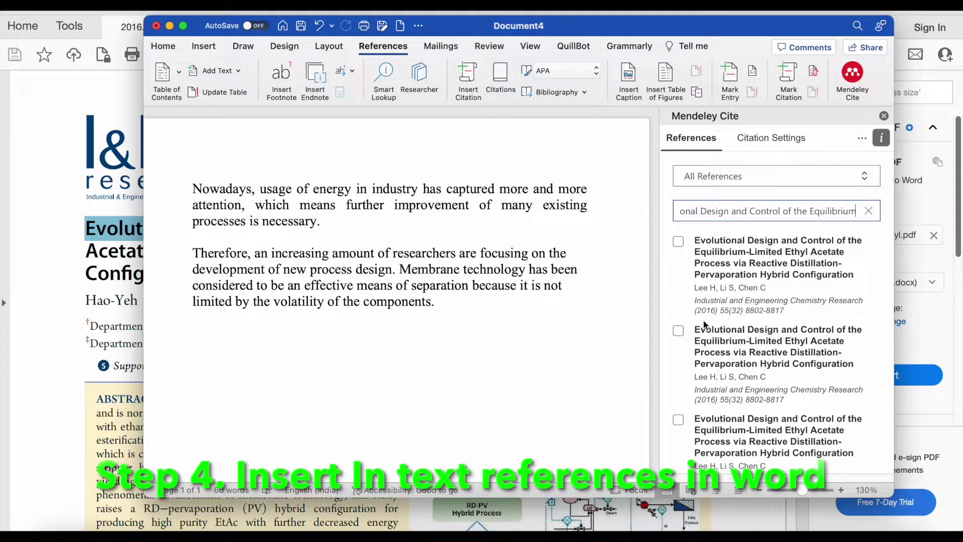
left_click(679, 243)
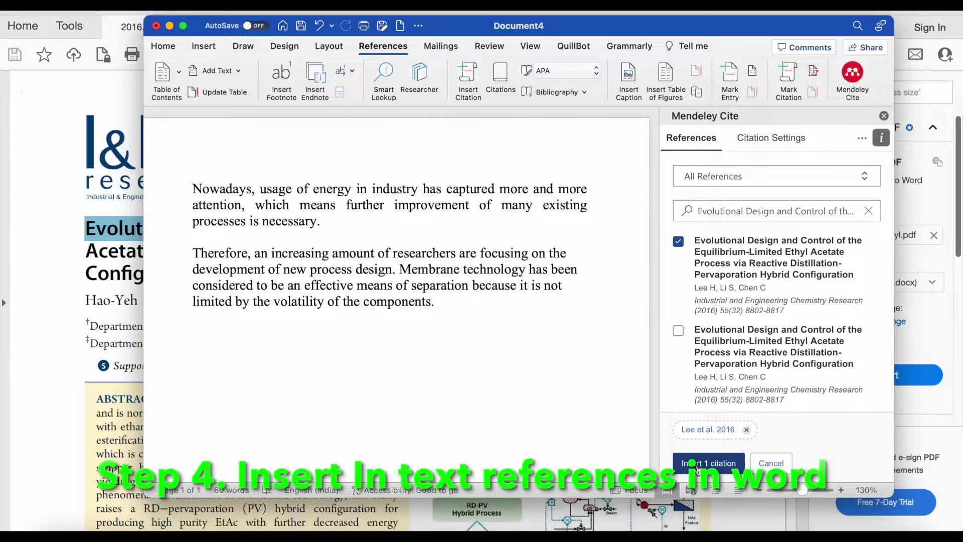
left_click(697, 463)
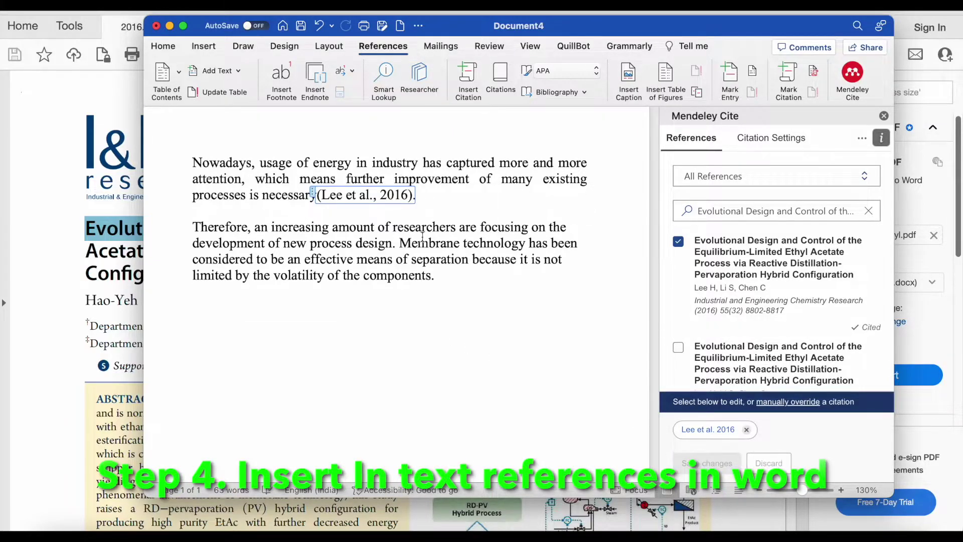
left_click(432, 279)
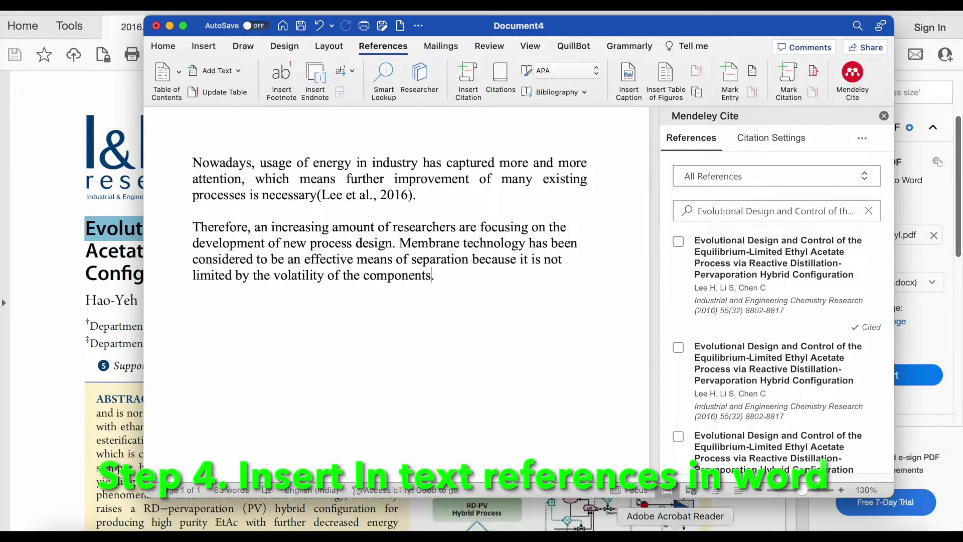
key("super+Tab")
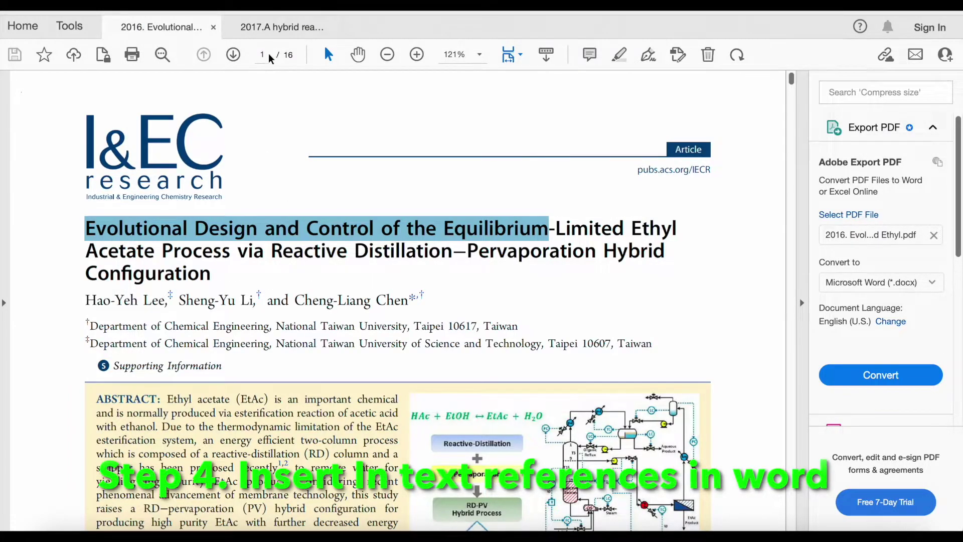
Select the title of the 2017 hybrid reactive distillation paper in Acrobat
left_click(272, 27)
left_click(111, 323)
left_click_drag(110, 323, 666, 333)
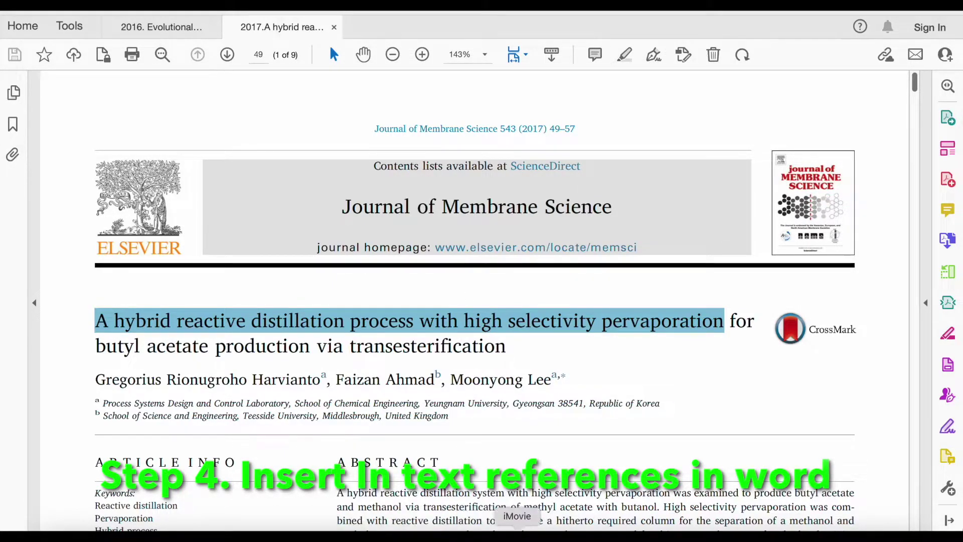
Insert the (Harvianto et al., 2017) citation after 'components' and start a new paragraph
left_click(640, 529)
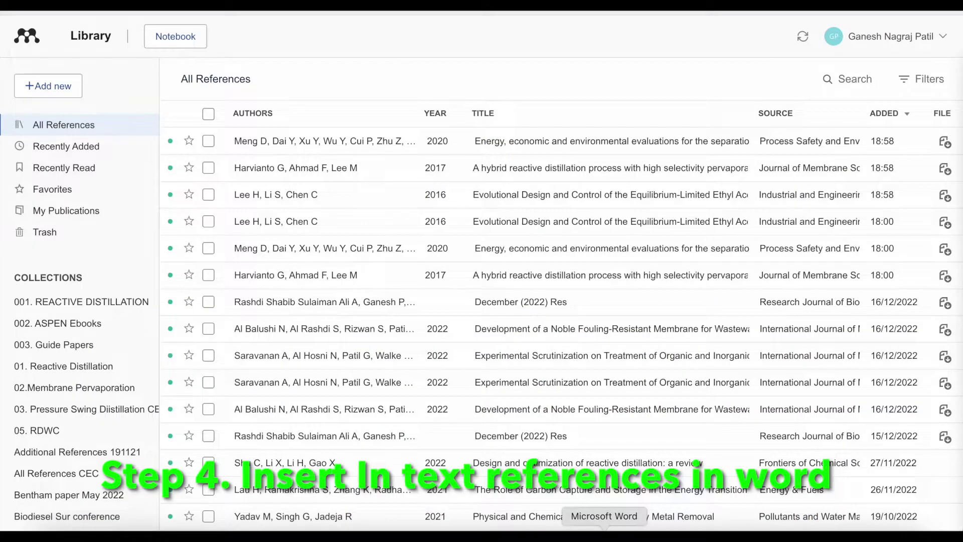
left_click(572, 531)
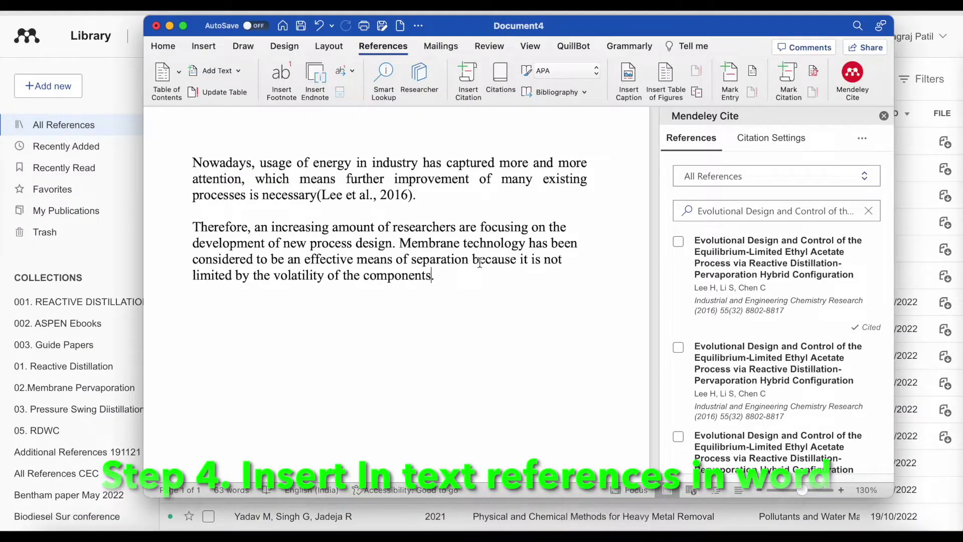
left_click(790, 215)
key("super+a")
key("super+v")
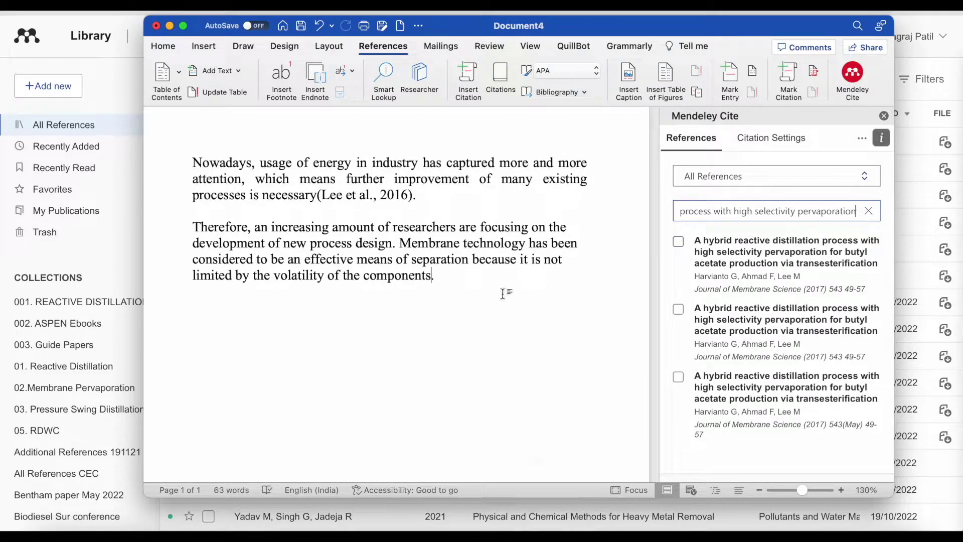
left_click(432, 276)
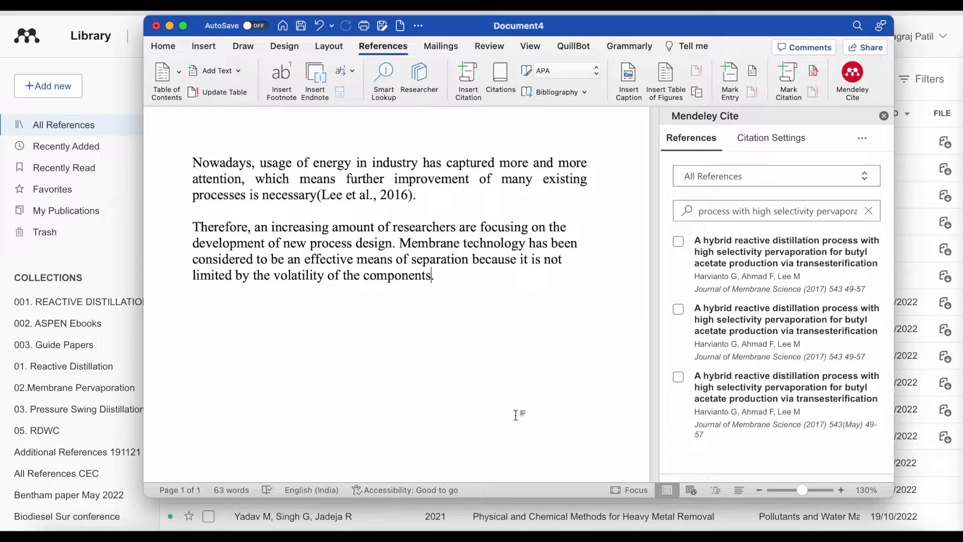
left_click(678, 242)
left_click(704, 462)
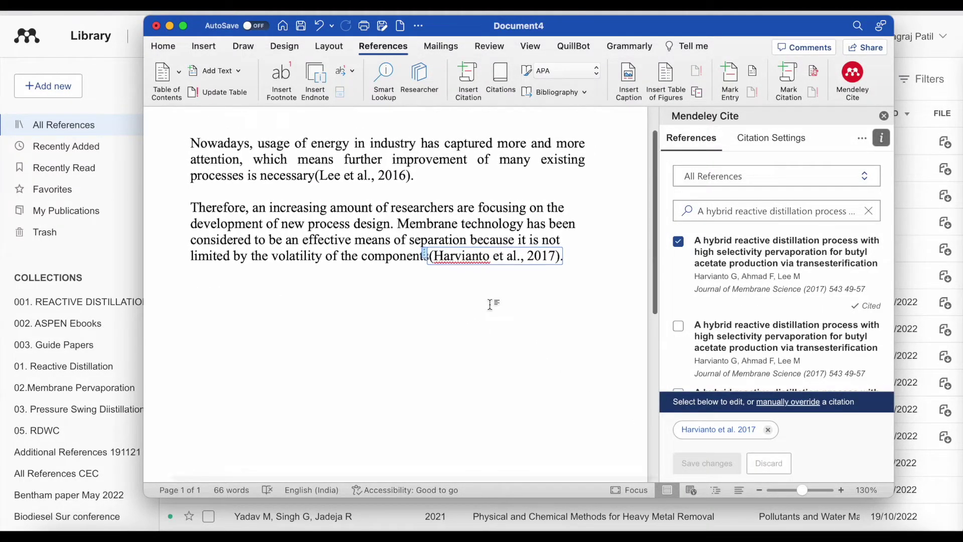
left_click(317, 339)
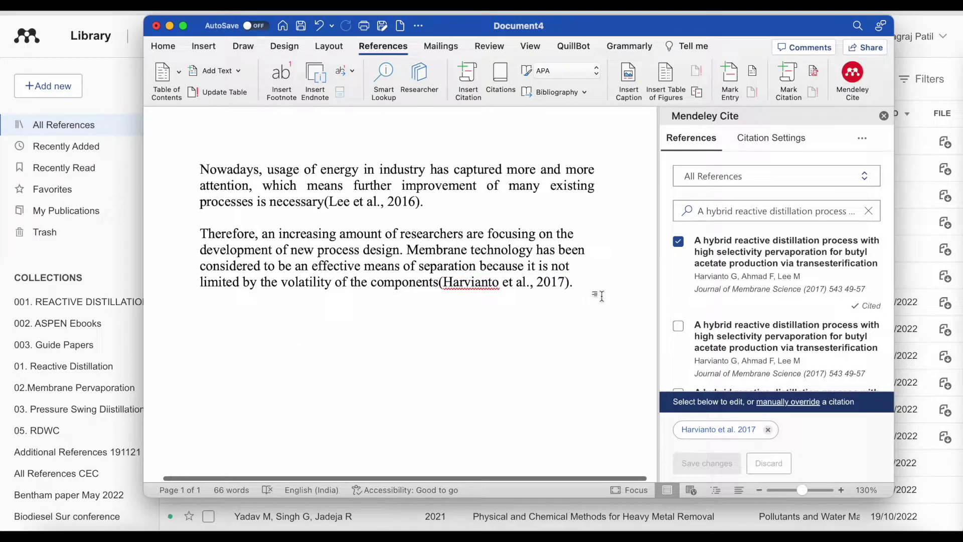
key("Return")
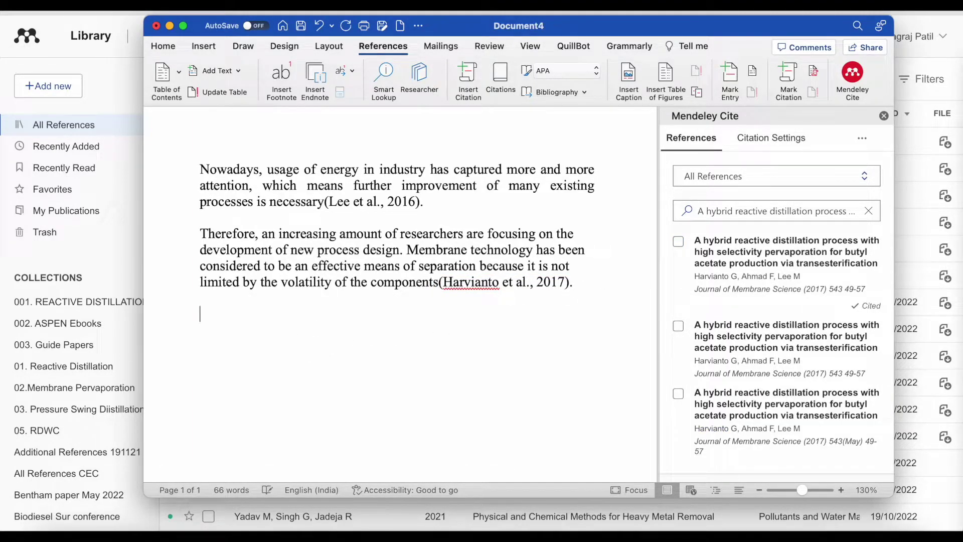
Add a 'References' heading below the text and show Mendeley Cite's citation settings
type("References")
key("Return")
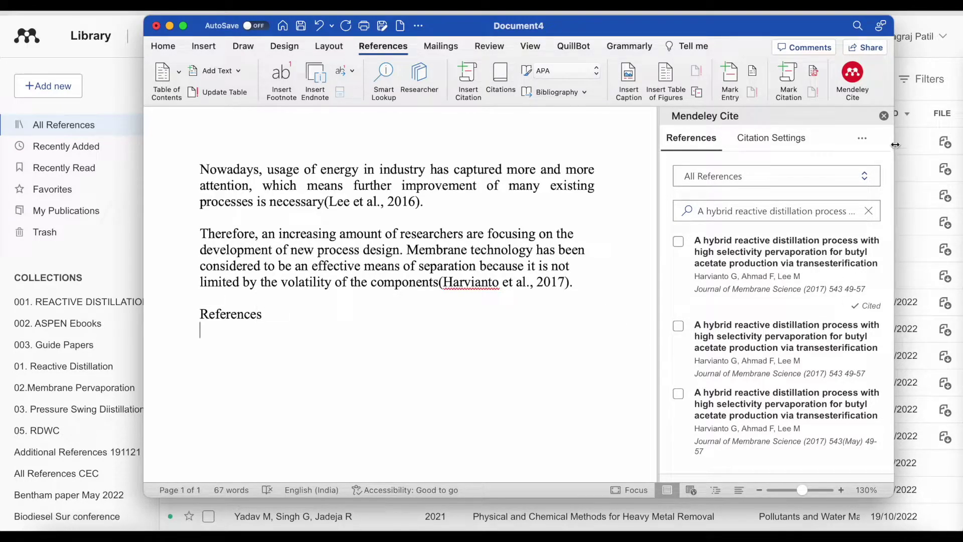
left_click(798, 147)
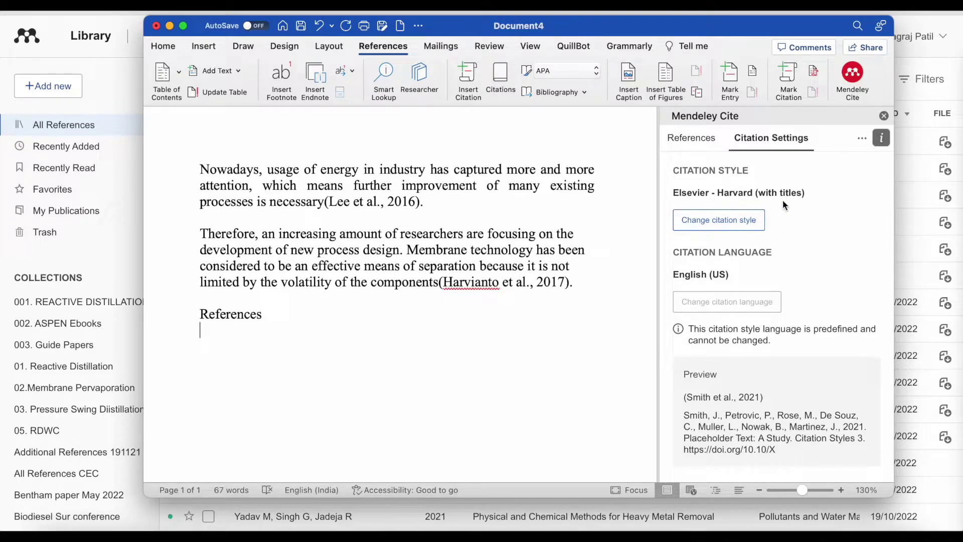
Switch the citation style to Cite Them Right 12th edition - Harvard and update citations
left_click(755, 222)
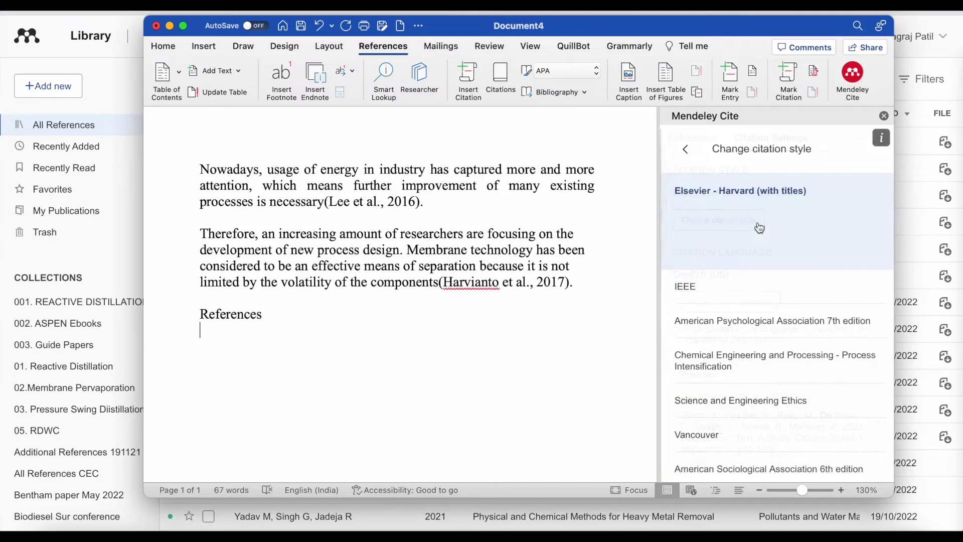
scroll(766, 263, "down", 5)
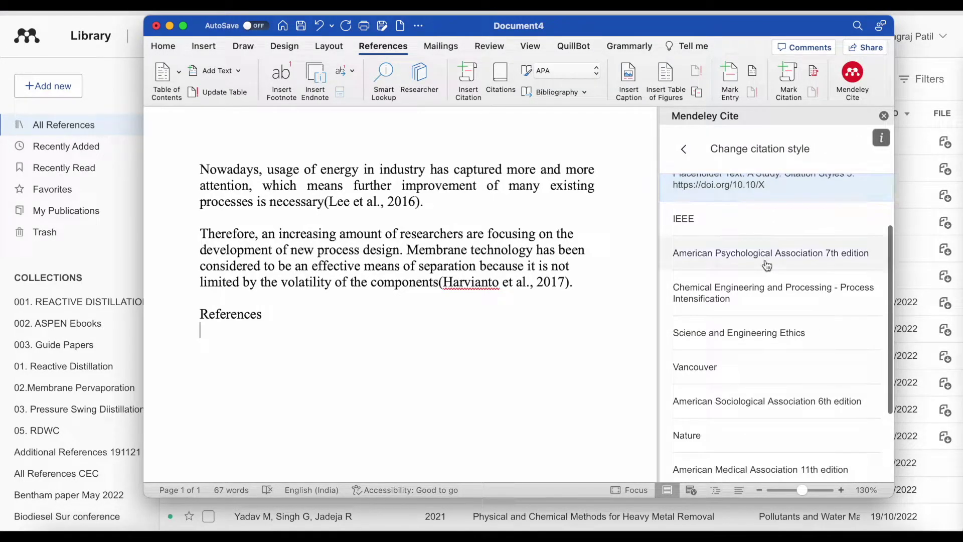
scroll(767, 266, "down", 2)
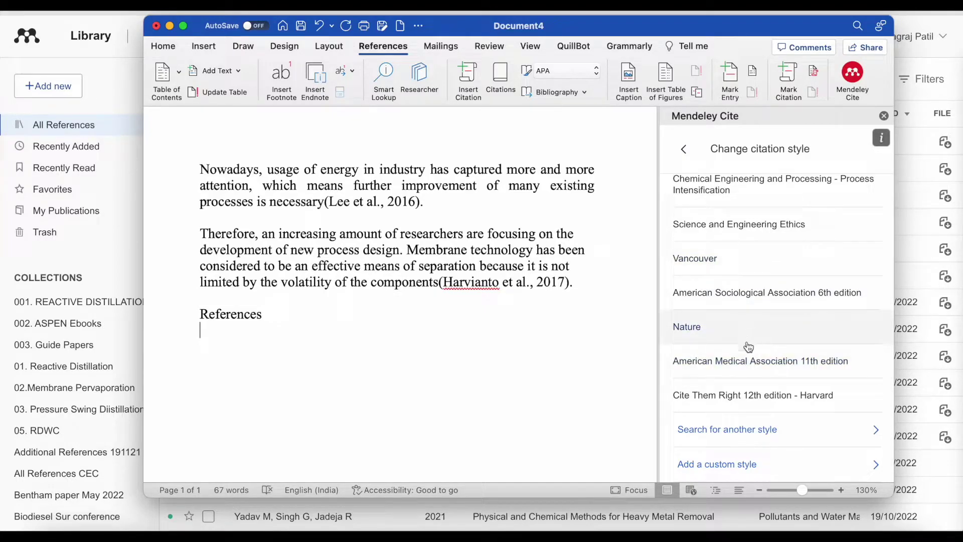
left_click(761, 405)
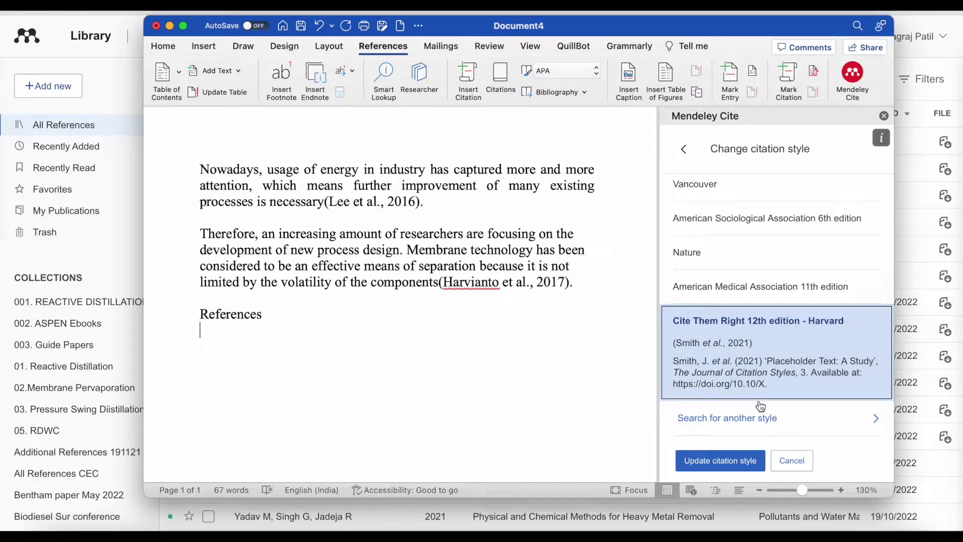
left_click(725, 467)
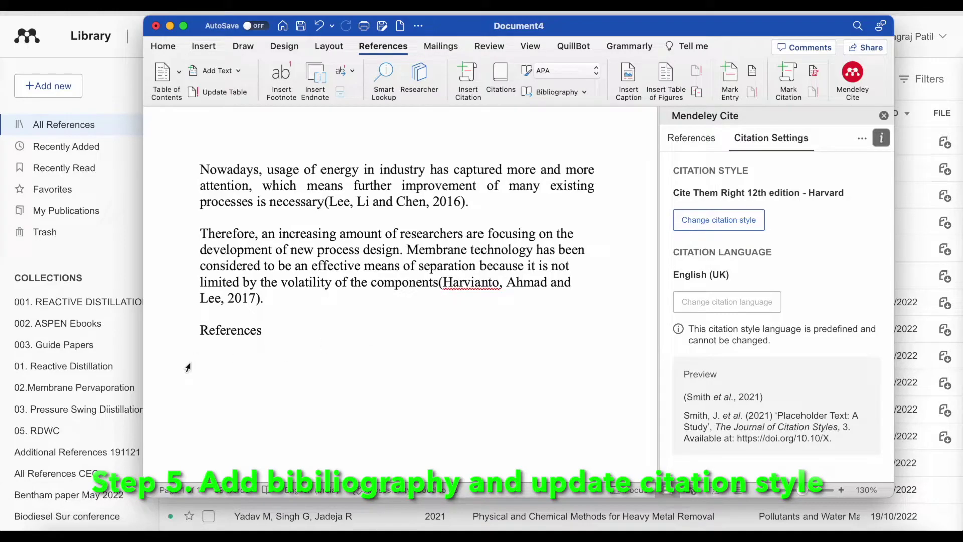
left_click(210, 350)
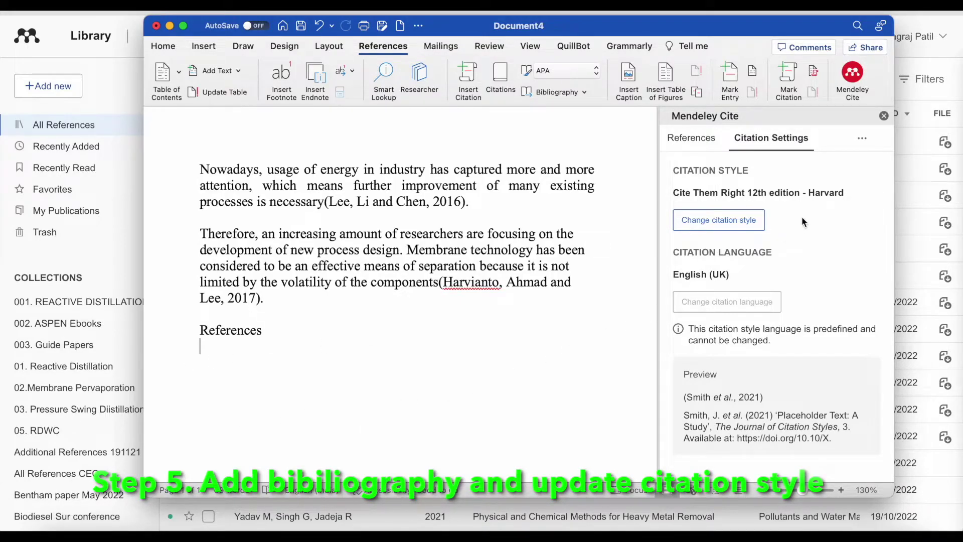
Insert the Mendeley bibliography under References and select both of its entries
left_click(867, 143)
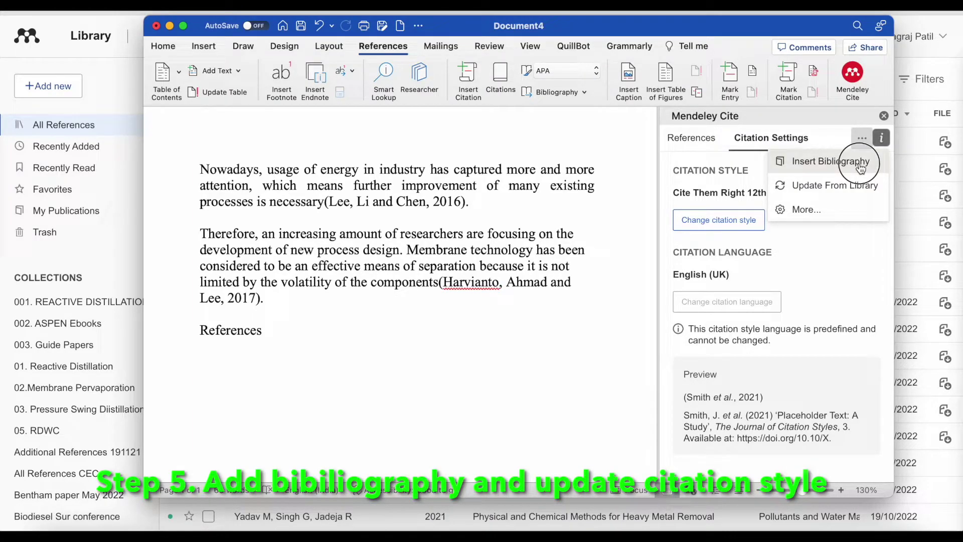
left_click(863, 162)
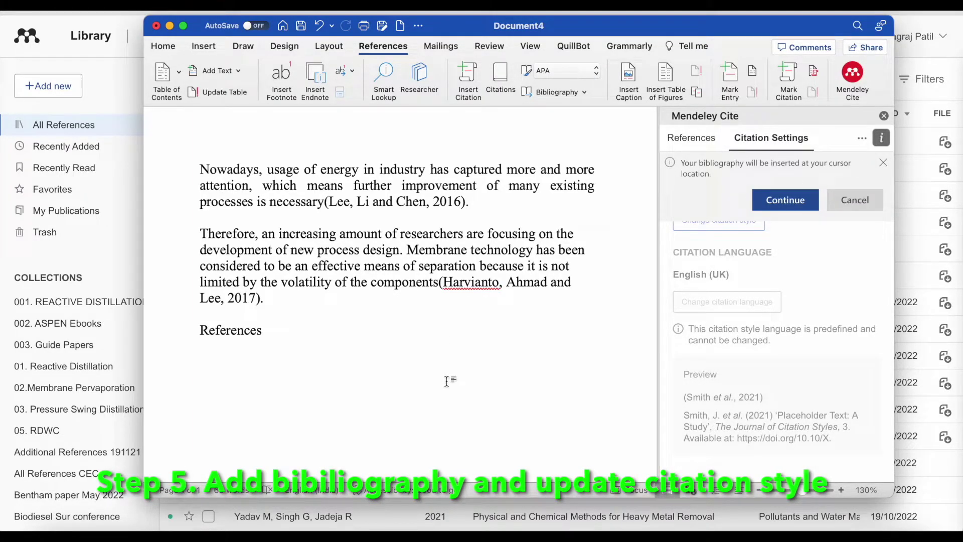
left_click(785, 200)
scroll(458, 385, "up", 5)
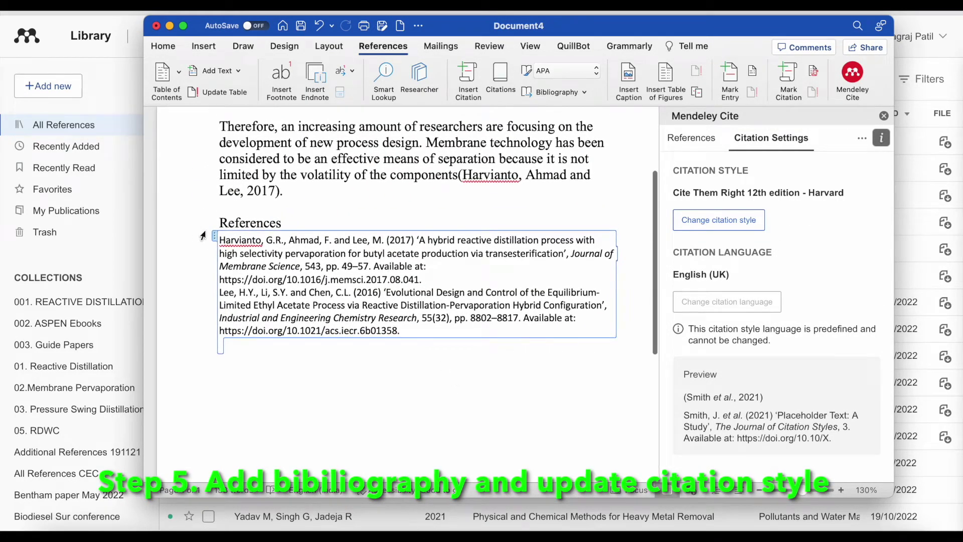
double_click(226, 239)
left_click_drag(223, 239, 404, 326)
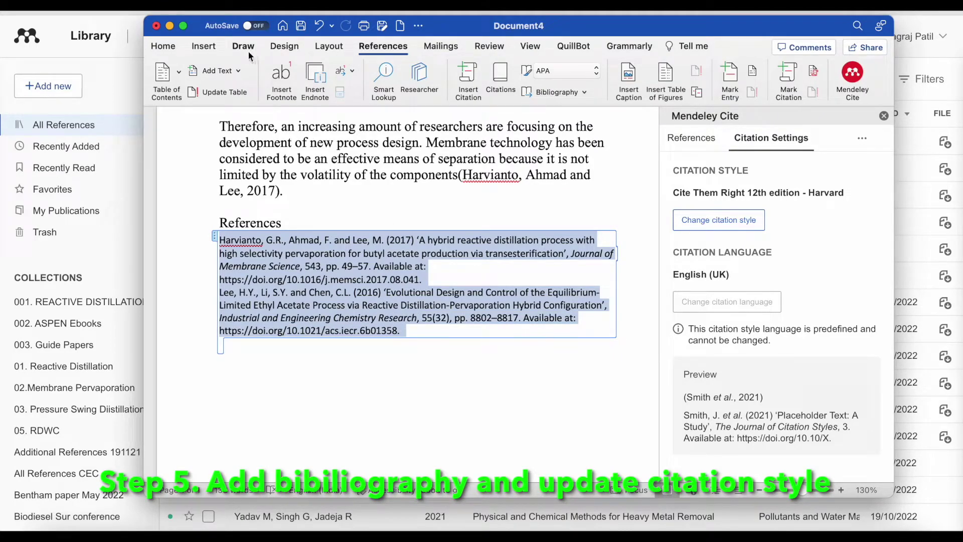
Set the bibliography font size to 16 pt
left_click(187, 49)
left_click(164, 47)
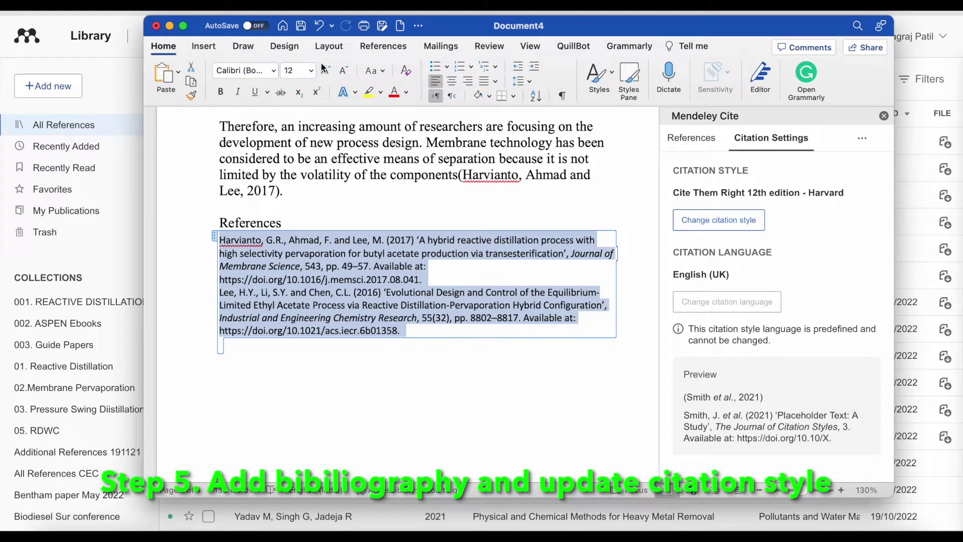
left_click(300, 71)
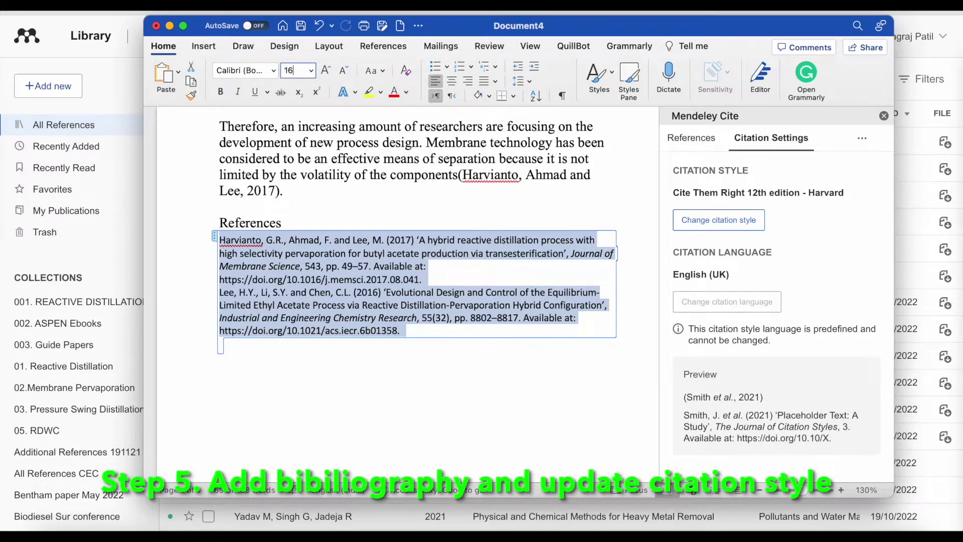
key("Return")
Add a blank line after each reference's DOI to separate the two references
left_click(519, 307)
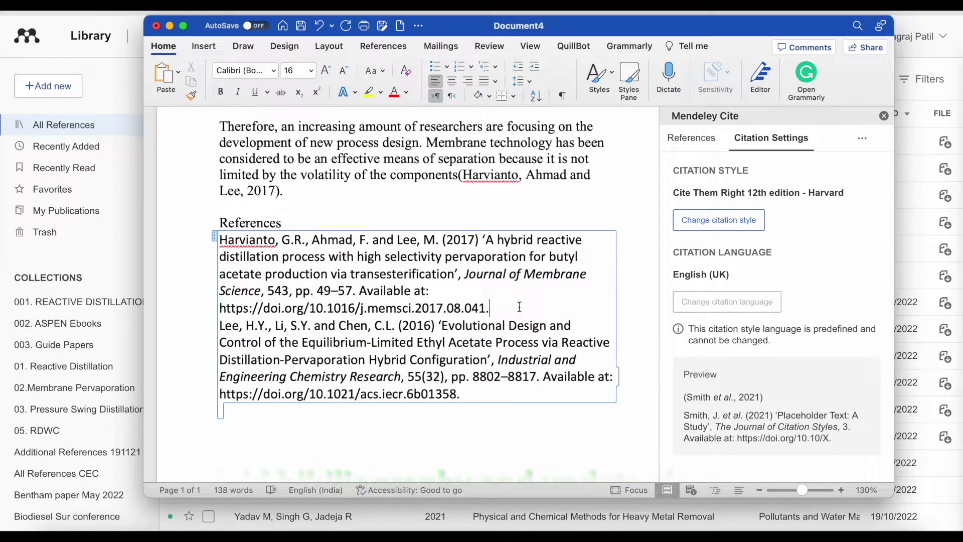
key("Return")
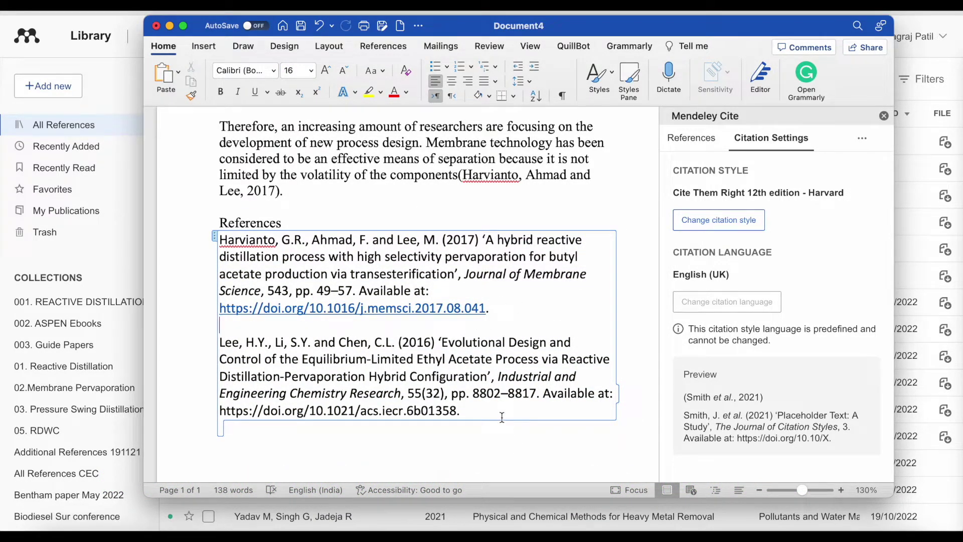
key("Return")
scroll(466, 250, "up", 3)
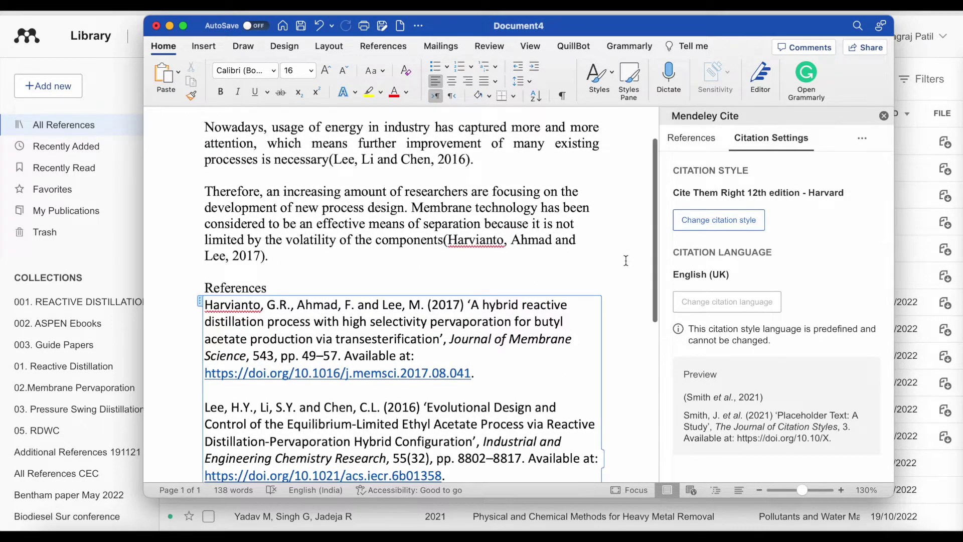
scroll(530, 283, "down", 2)
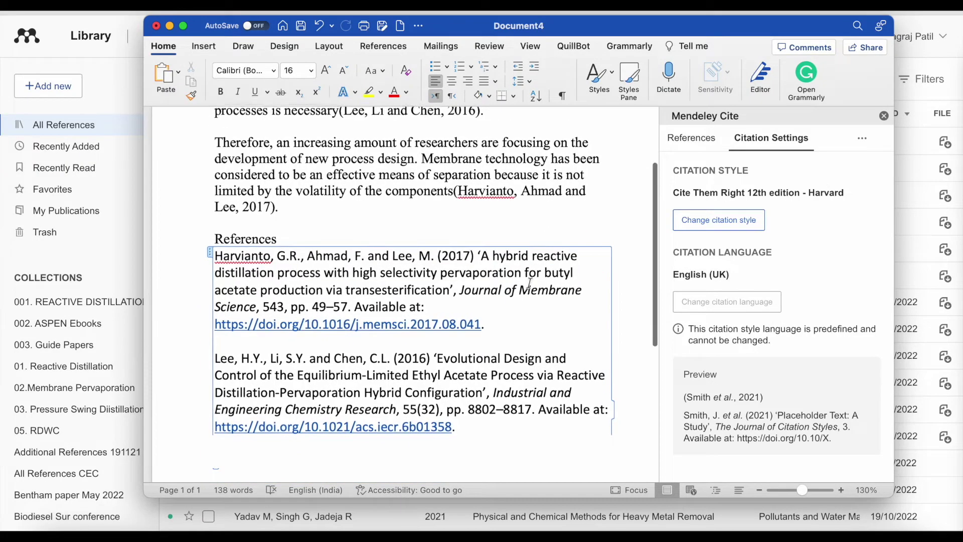
scroll(529, 283, "up", 3)
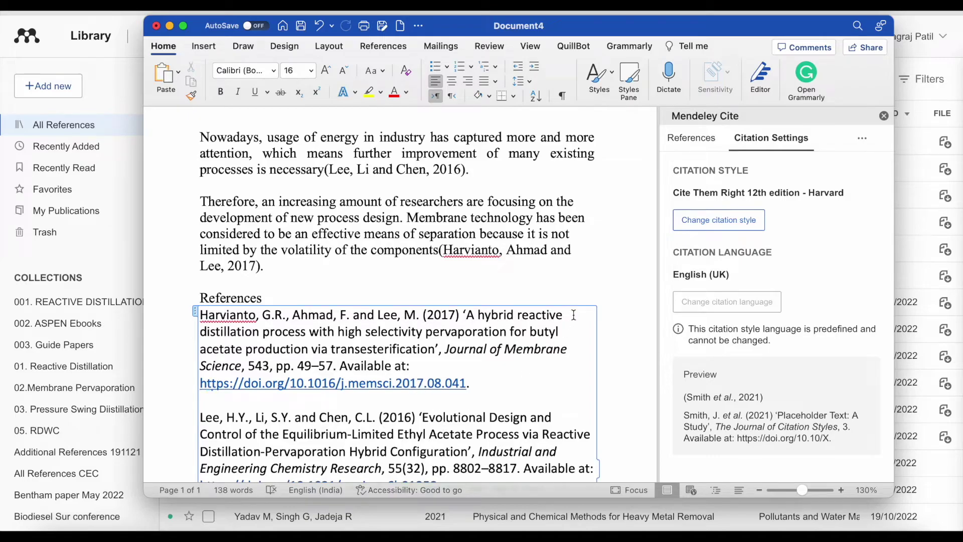
left_click(696, 225)
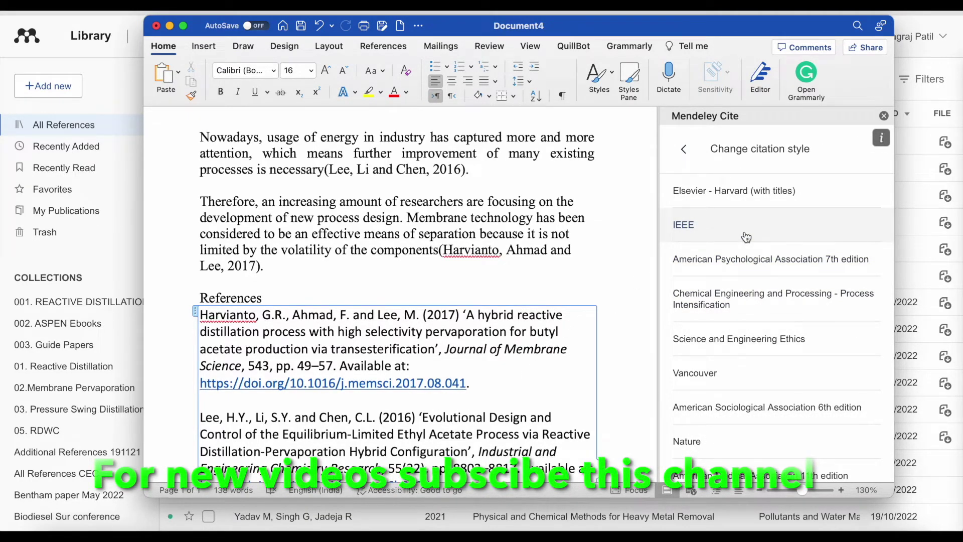
Apply the Science and Engineering Ethics style, giving citations like (Lee et al. 2016) and (Harvianto et al. 2017)
scroll(746, 237, "down", 2)
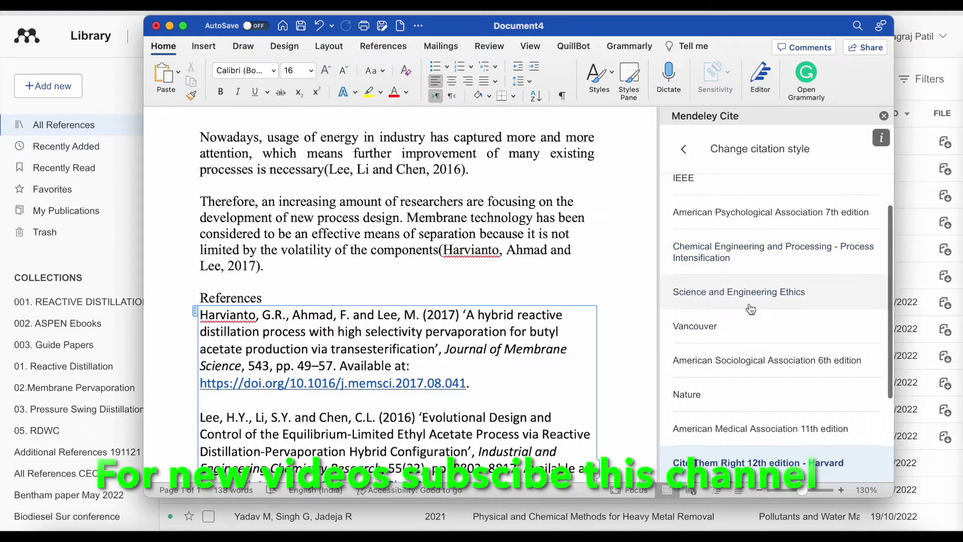
scroll(751, 306, "down", 2)
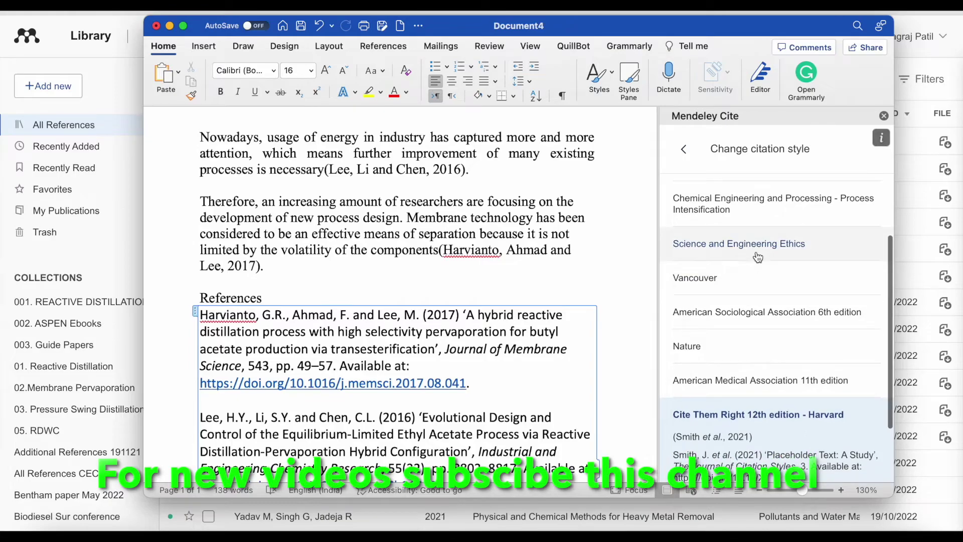
left_click(757, 255)
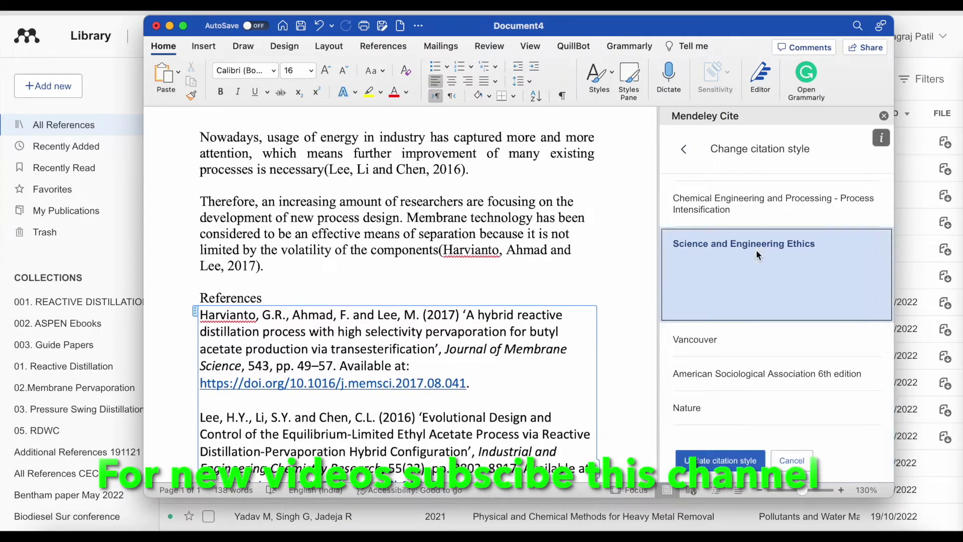
left_click(736, 462)
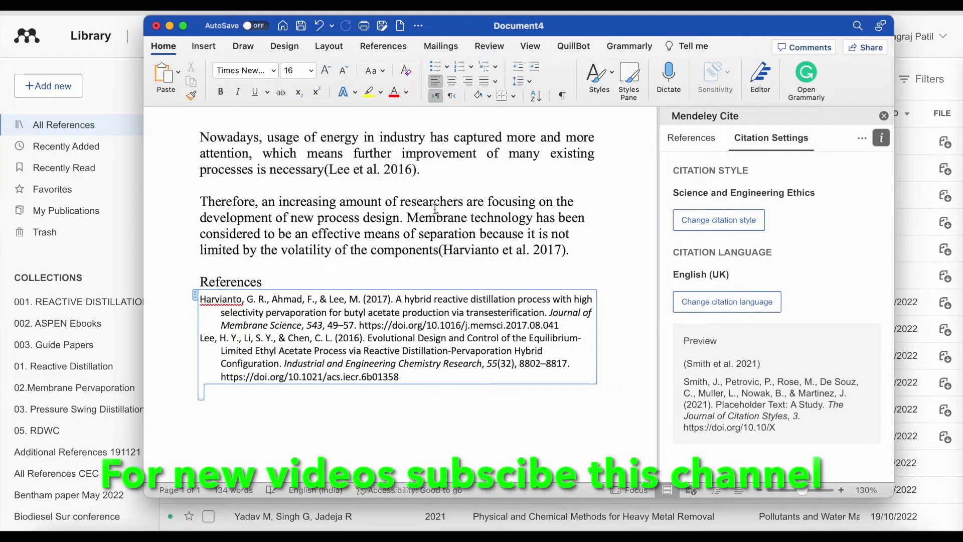
left_click(566, 326)
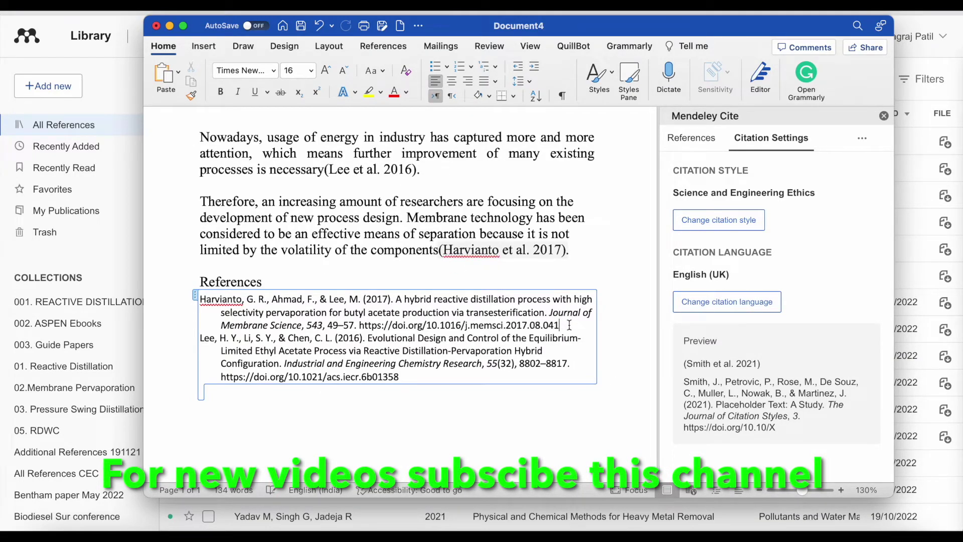